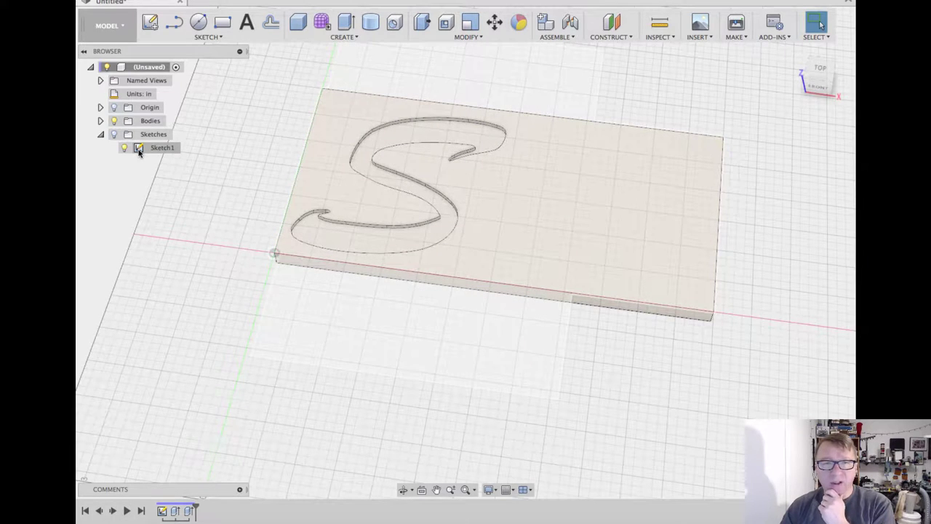
Open Sketch1 for editing and zoom in on the 12 × 6 plate outline and S
double_click(138, 149)
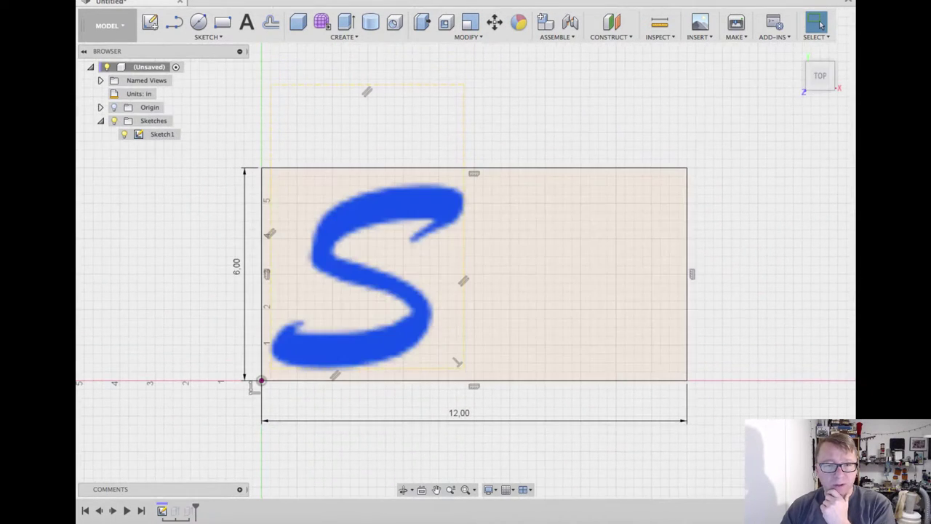
scroll(601, 283, "up", 4)
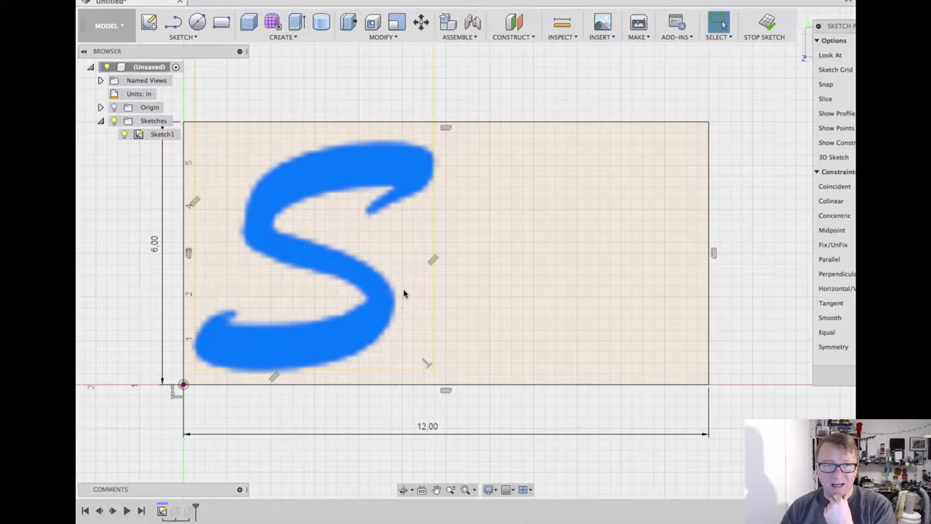
scroll(403, 293, "down", 2)
scroll(404, 294, "up", 2)
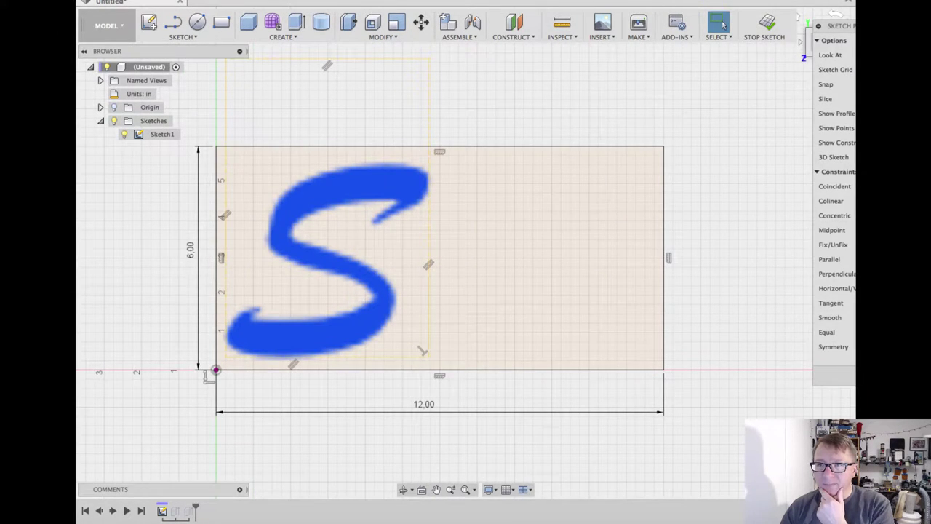
mouse_move(837, 26)
left_mouse_down()
mouse_move(817, 37)
mouse_move(822, 63)
left_mouse_up()
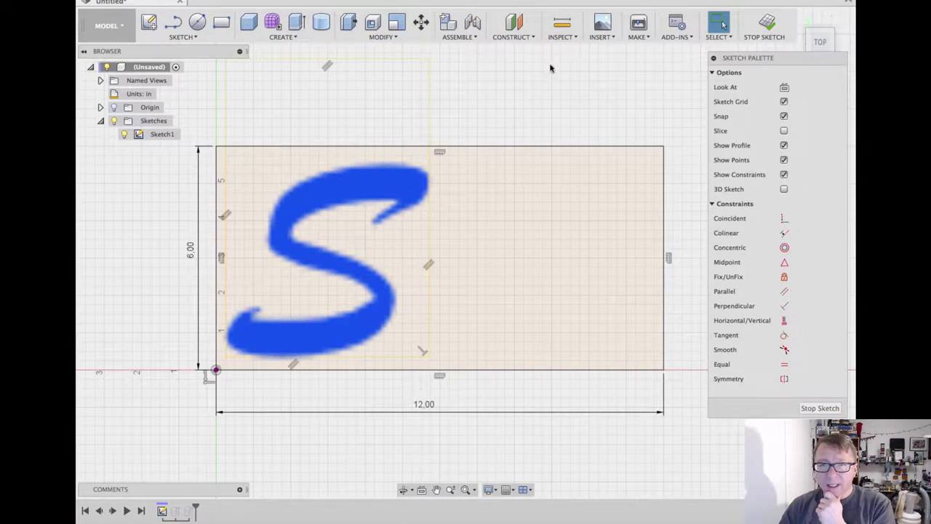
left_click(181, 37)
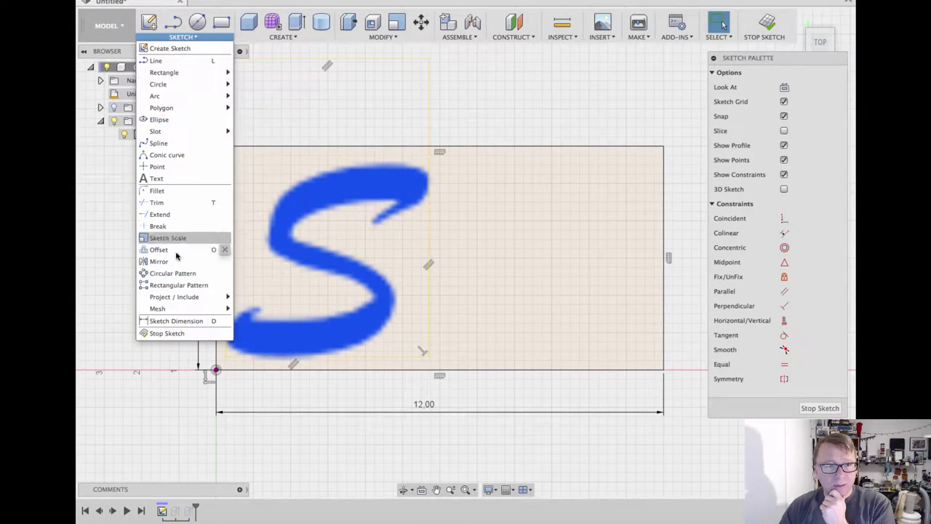
Add bold 'CAM 101' text, 1.25 in tall, beside the S, then finish the sketch
left_click(177, 179)
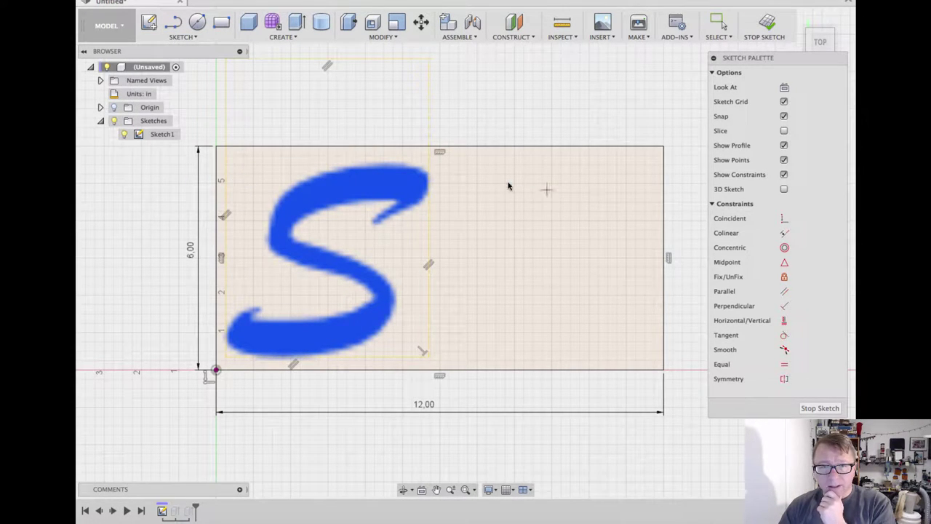
left_click(490, 205)
left_click_drag(840, 56, 216, 231)
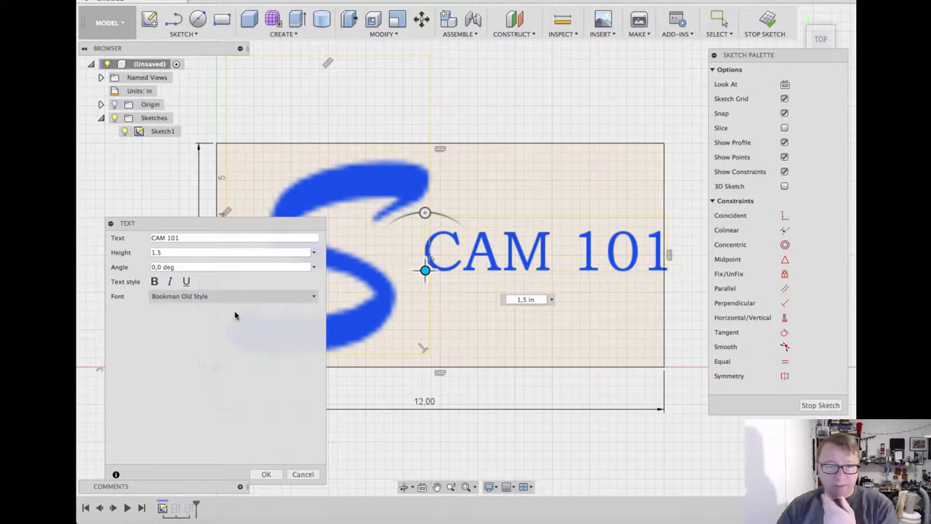
left_click(154, 282)
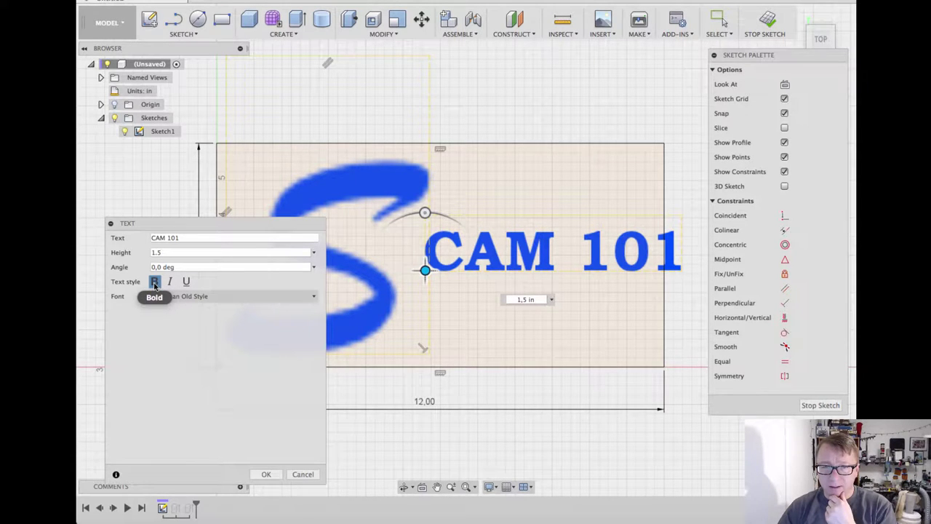
left_click(174, 251)
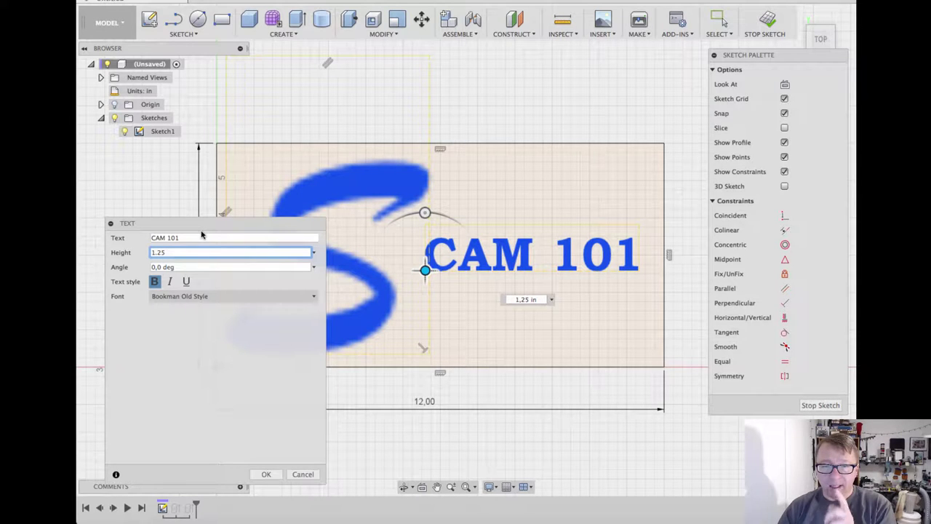
left_click(266, 473)
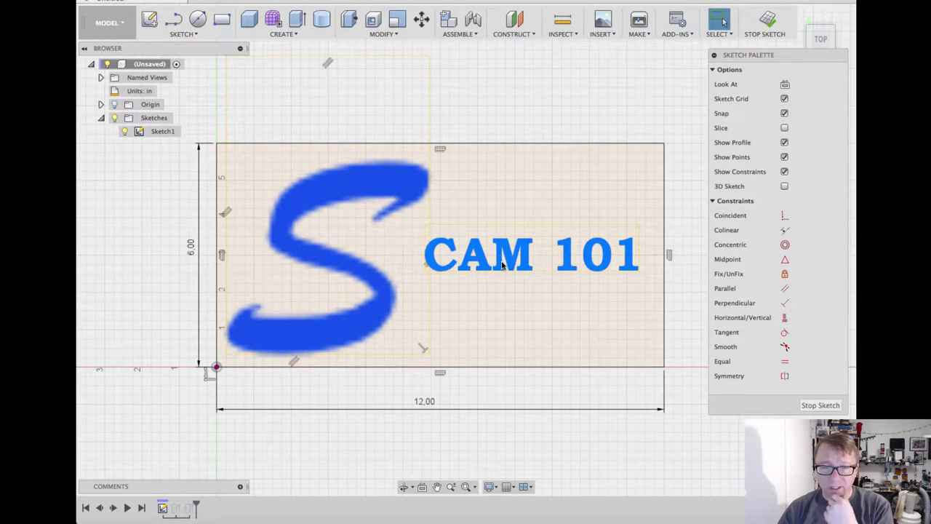
mouse_move(499, 269)
left_mouse_down()
mouse_move(497, 224)
mouse_move(493, 240)
left_mouse_up()
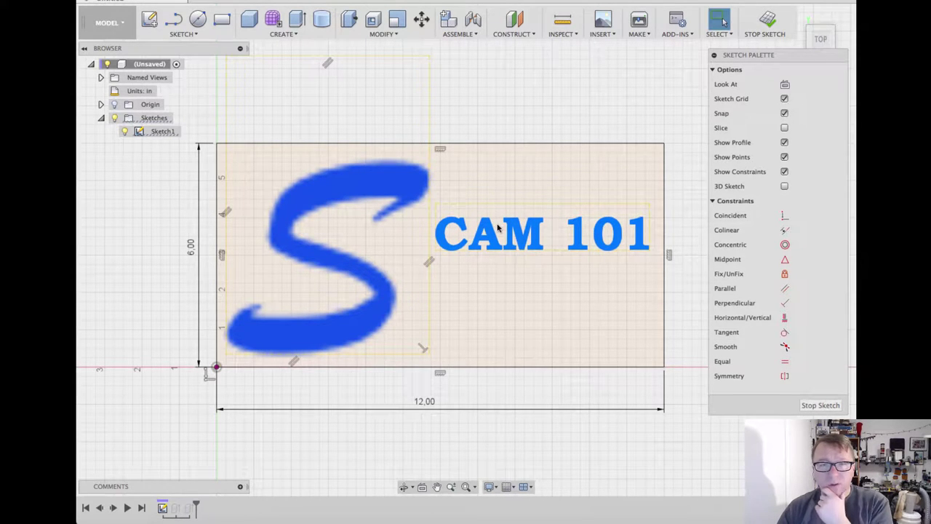
left_click(820, 405)
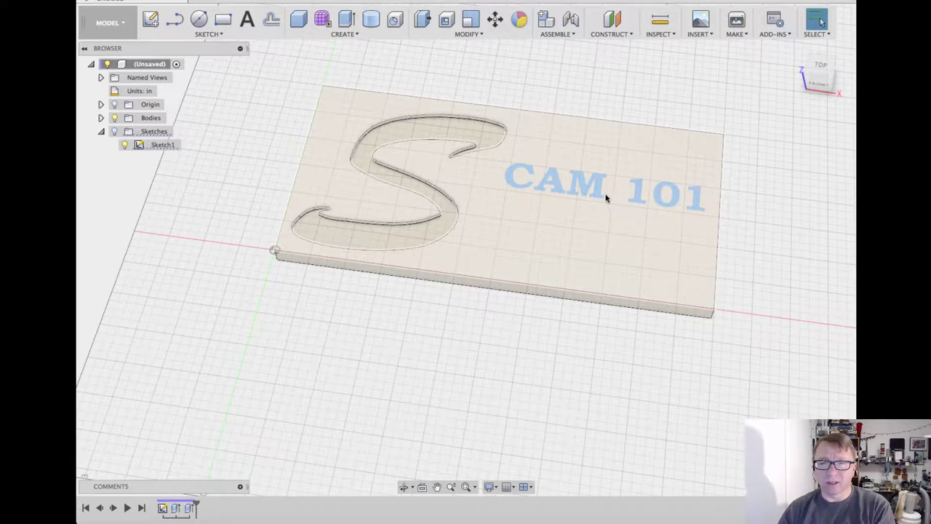
Reopen and close Sketch1, then turn on Sketches visibility to show the S and CAM 101 profiles
double_click(138, 145)
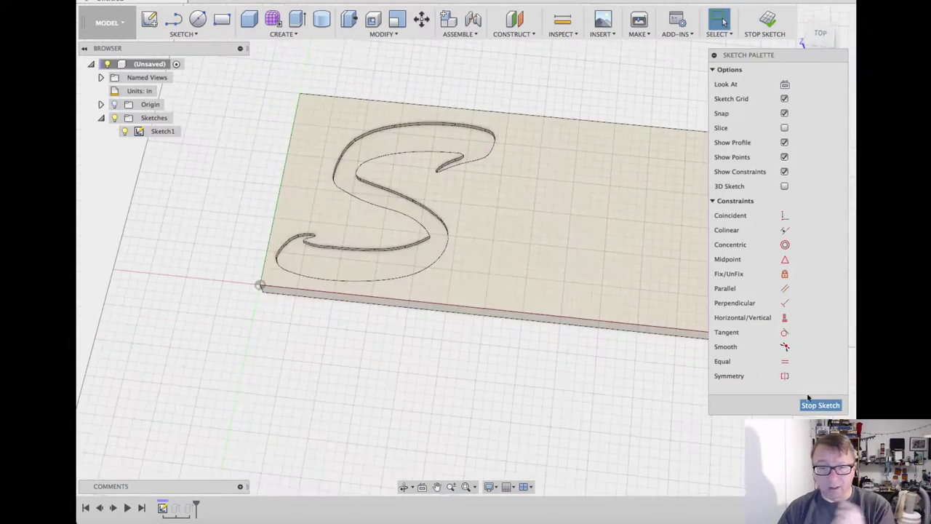
left_click(821, 405)
left_click(112, 132)
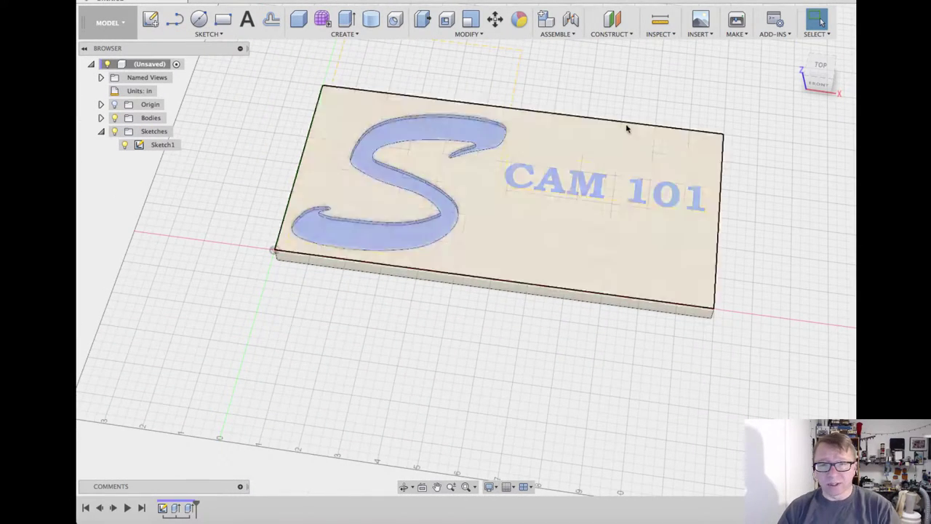
middle_click_drag(643, 100, 608, 108)
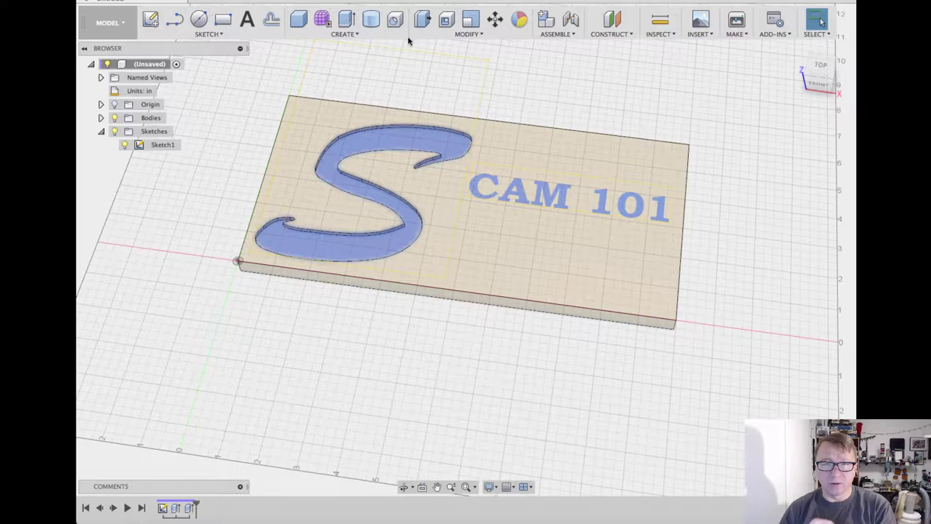
Extrude the CAM 101 text profile as a -0.125 in cut into the plate
left_click(346, 20)
left_click(518, 190)
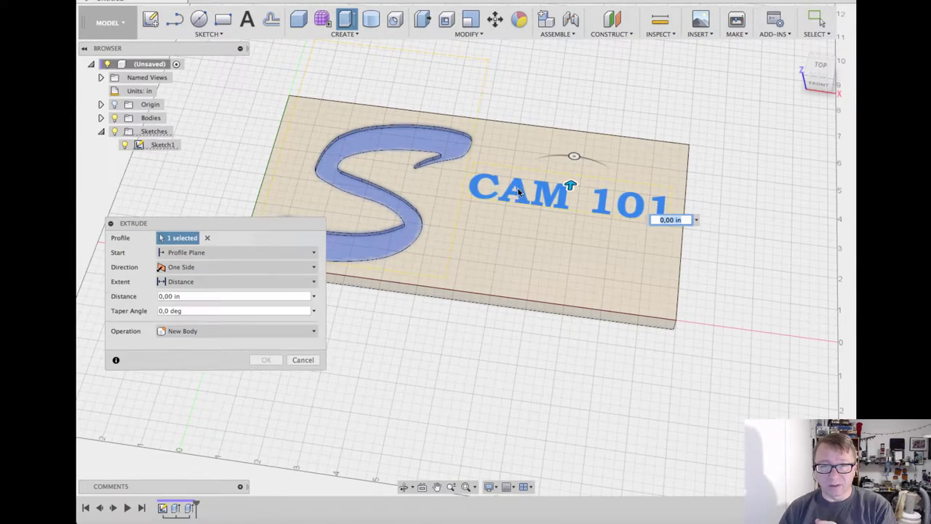
left_click(229, 297)
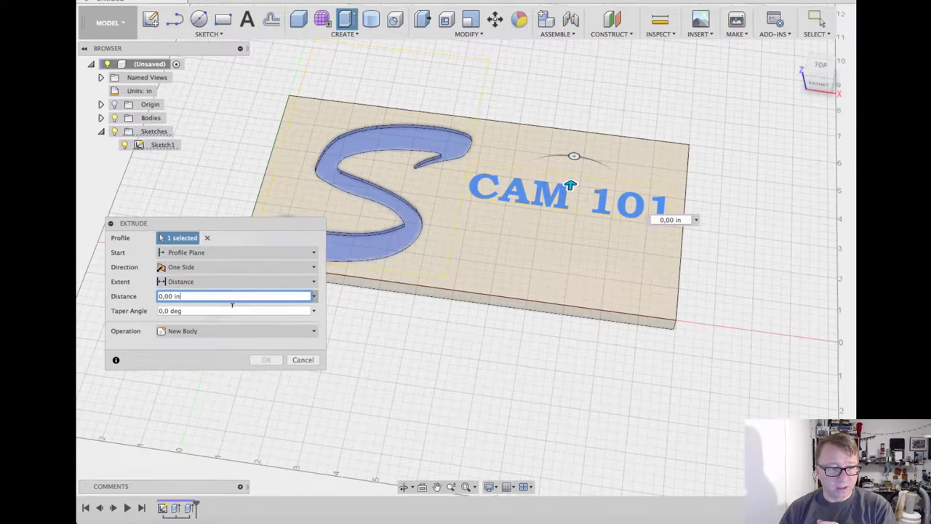
left_click(134, 299)
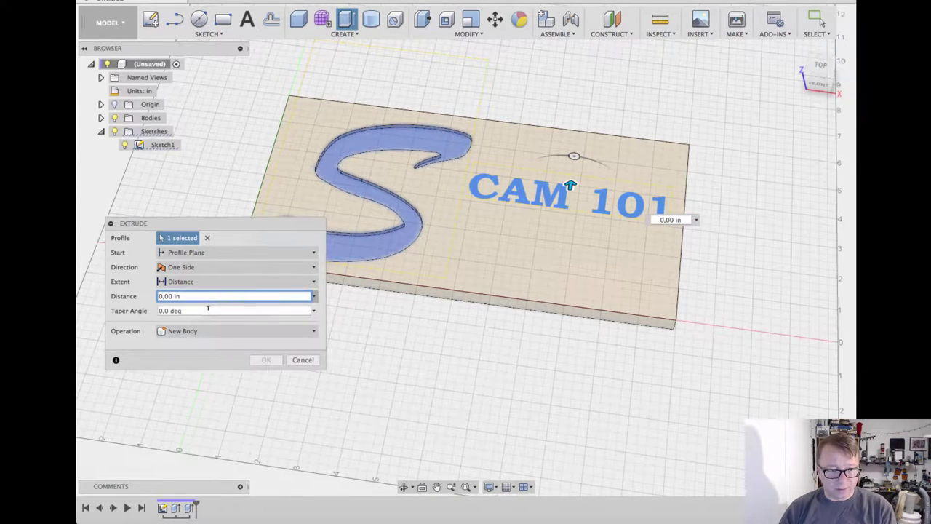
left_click(313, 297)
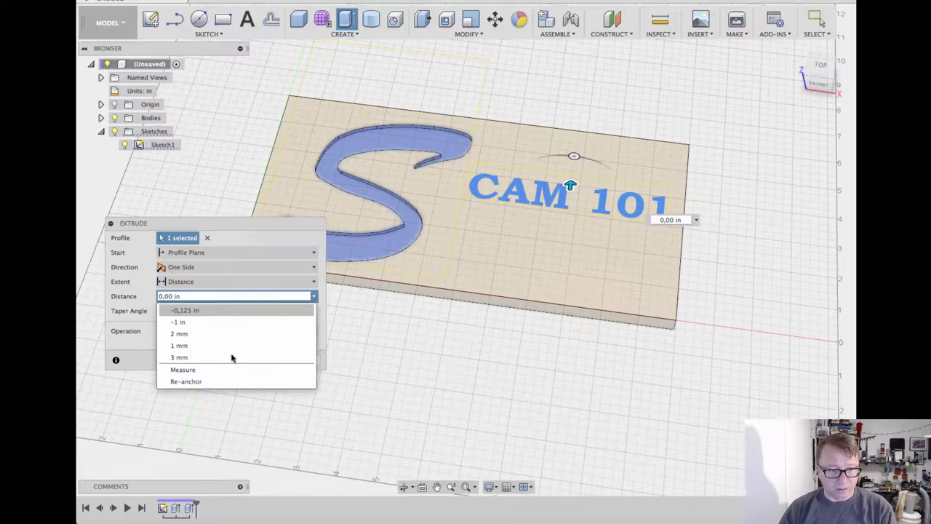
key("Return")
left_click(266, 374)
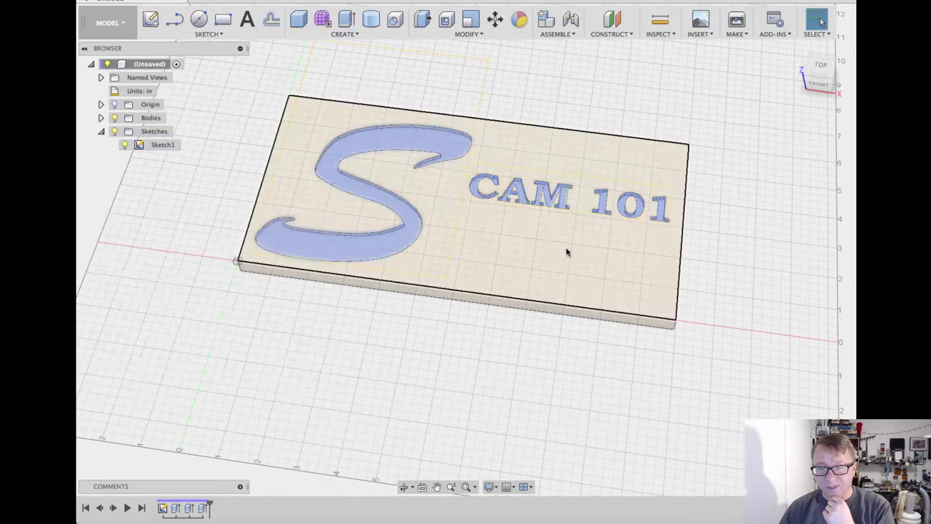
left_click(114, 131)
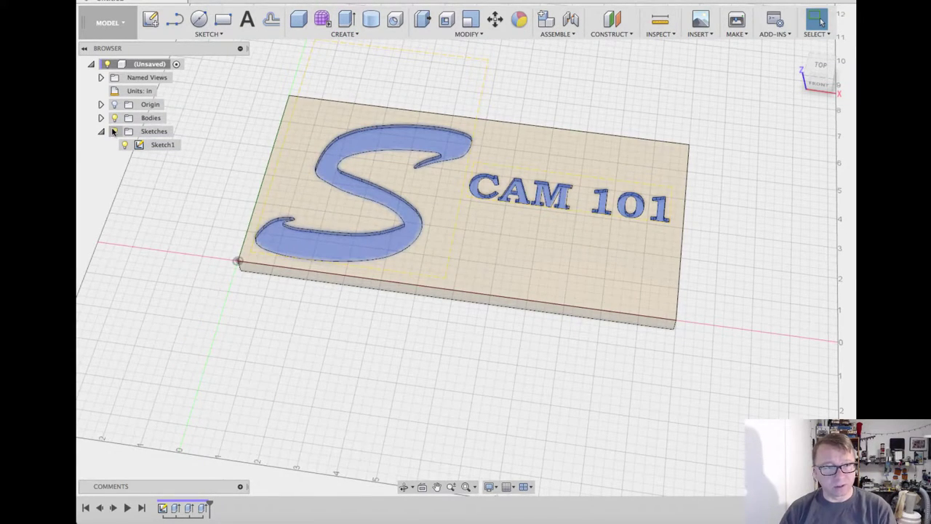
Orbit to a top view and zoom in to inspect the engraved S and CAM 101 lettering
mouse_move(576, 254)
middle_mouse_down("shift")
mouse_move(629, 264)
mouse_move(559, 240)
mouse_move(555, 293)
middle_mouse_up("shift")
scroll(559, 241, "up", 5)
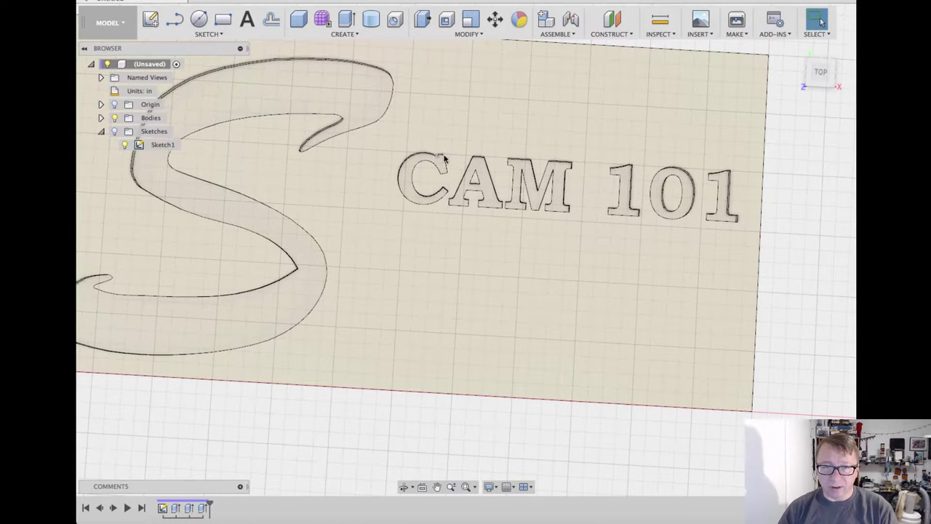
scroll(443, 158, "up", 6)
scroll(451, 160, "up", 3)
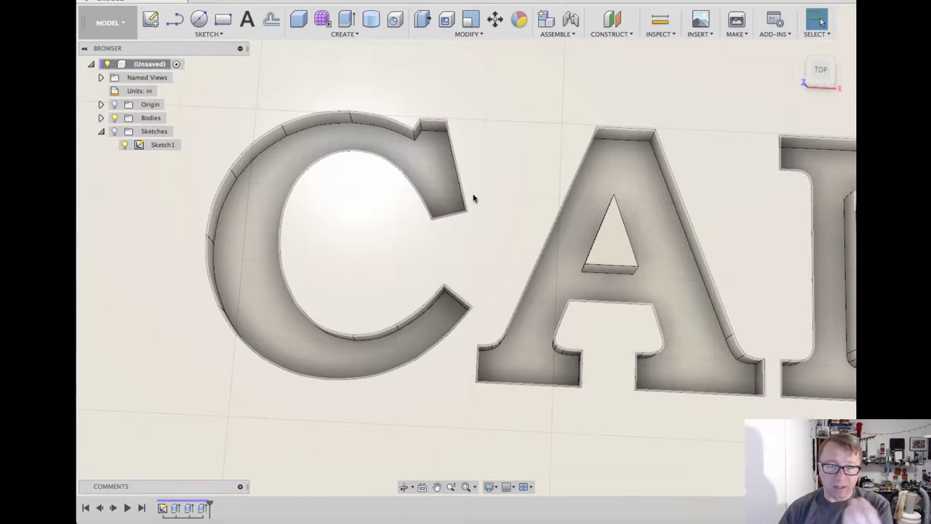
scroll(472, 201, "down", 5)
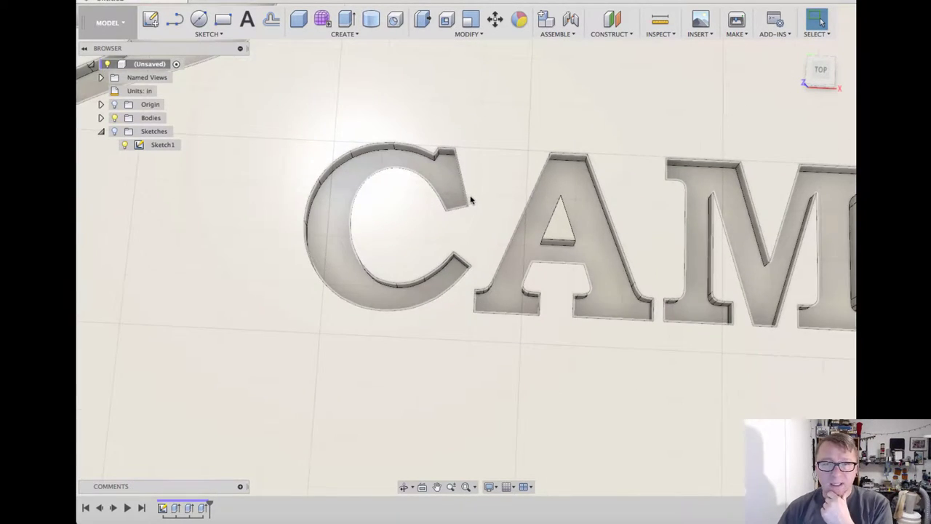
scroll(471, 200, "up", 5)
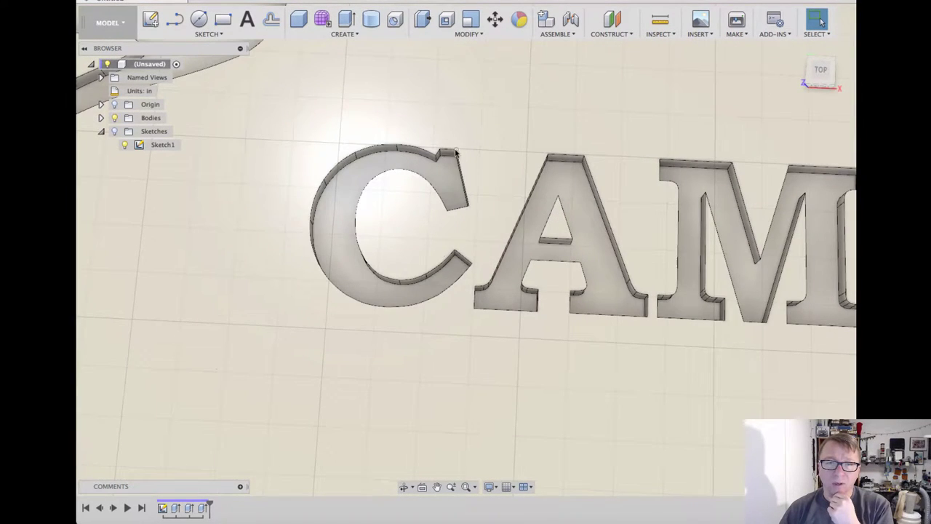
scroll(470, 220, "up", 3)
scroll(470, 218, "down", 8)
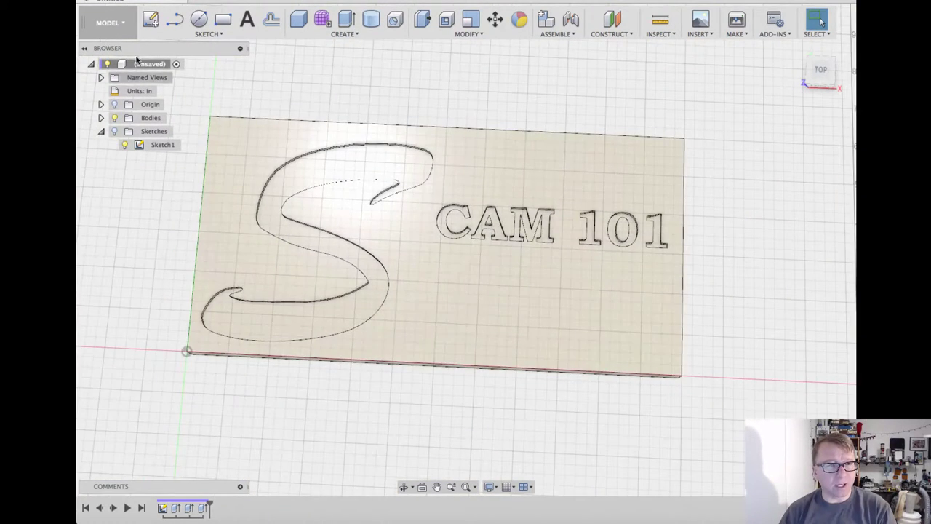
Switch to the CAM workspace and start a new milling setup
left_click(122, 23)
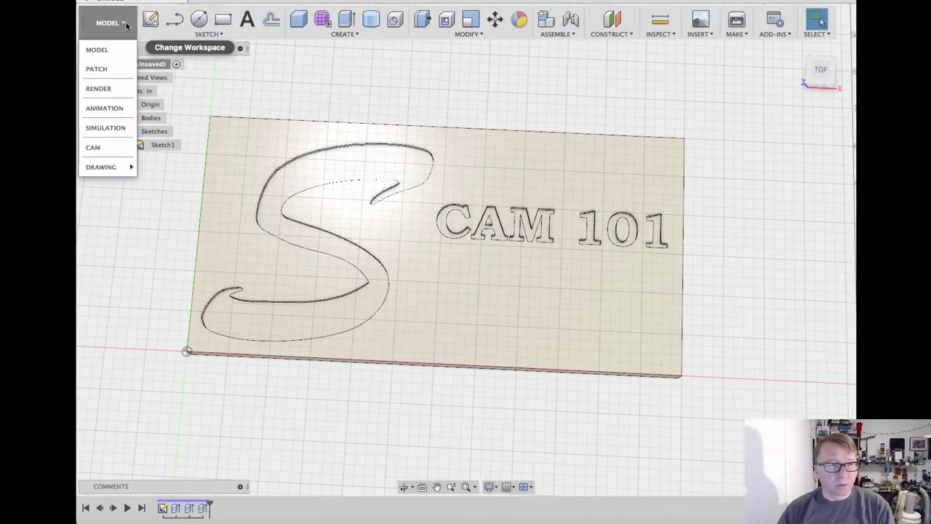
left_click(115, 145)
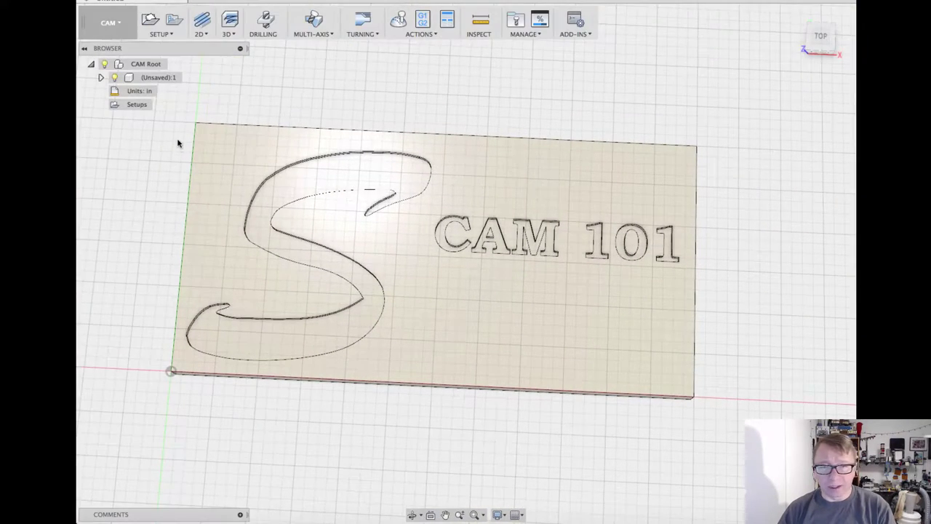
left_click(131, 104)
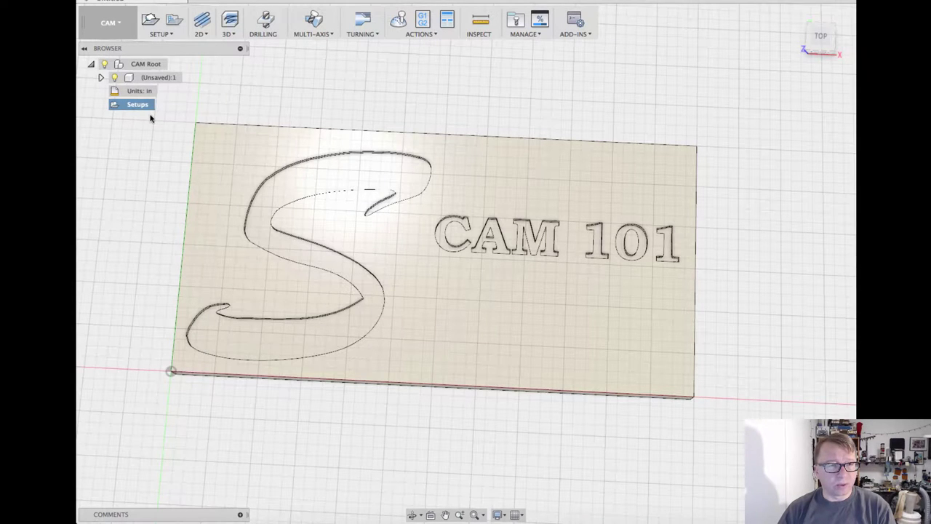
left_click(157, 32)
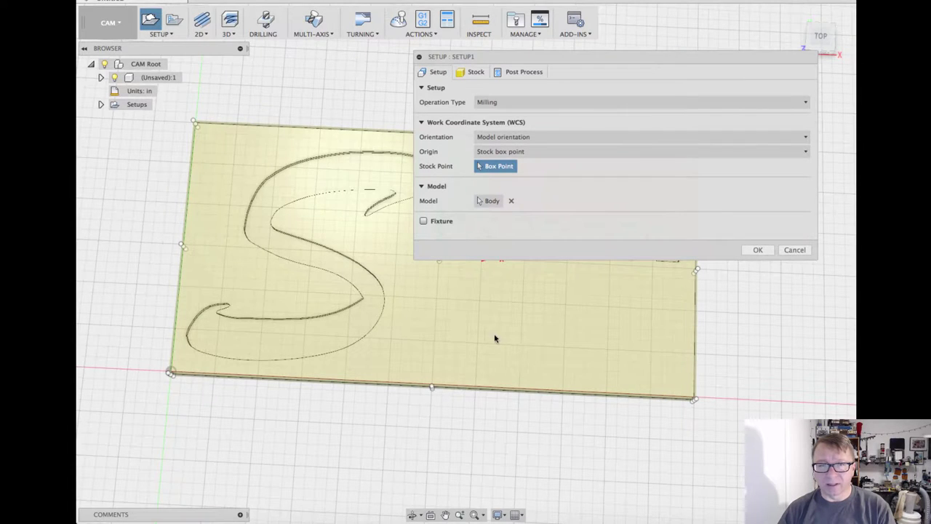
middle_click_drag(494, 333, 507, 223, "shift")
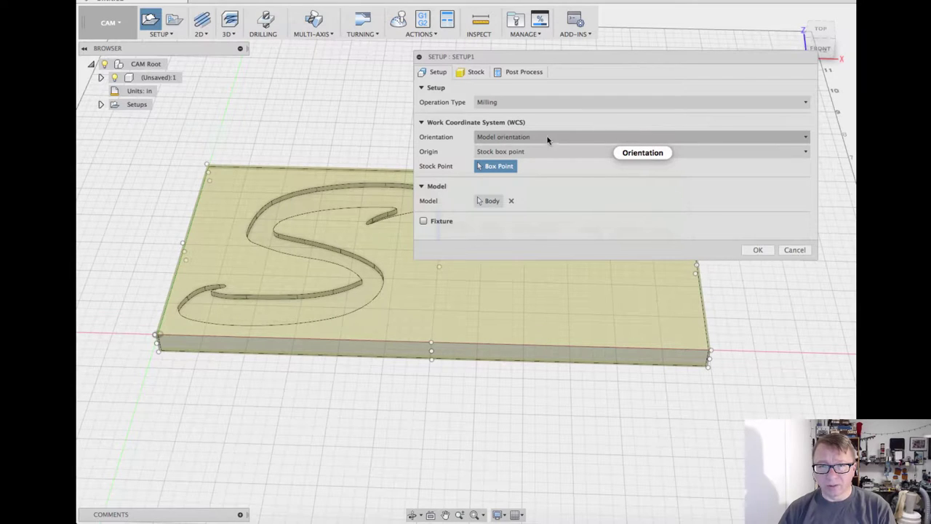
Set the setup stock to a Relative size box with no additional stock
left_click(476, 73)
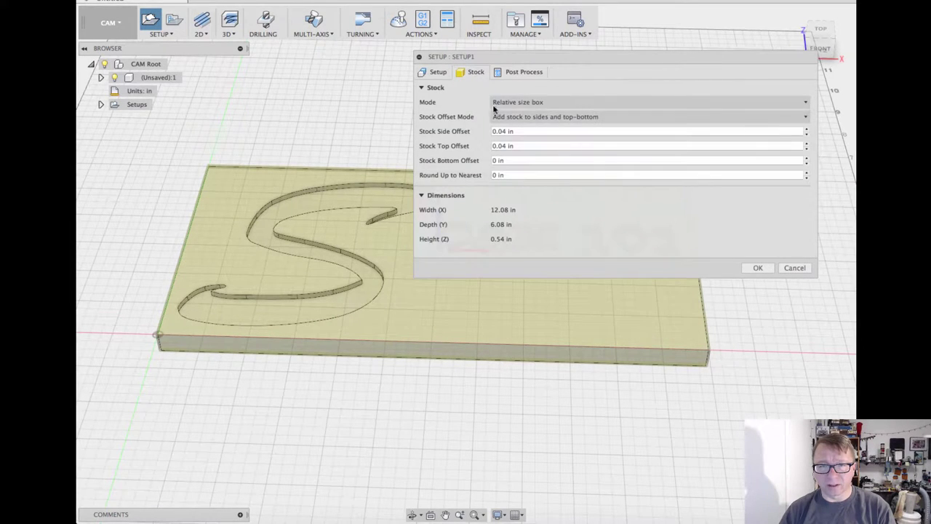
left_click(522, 103)
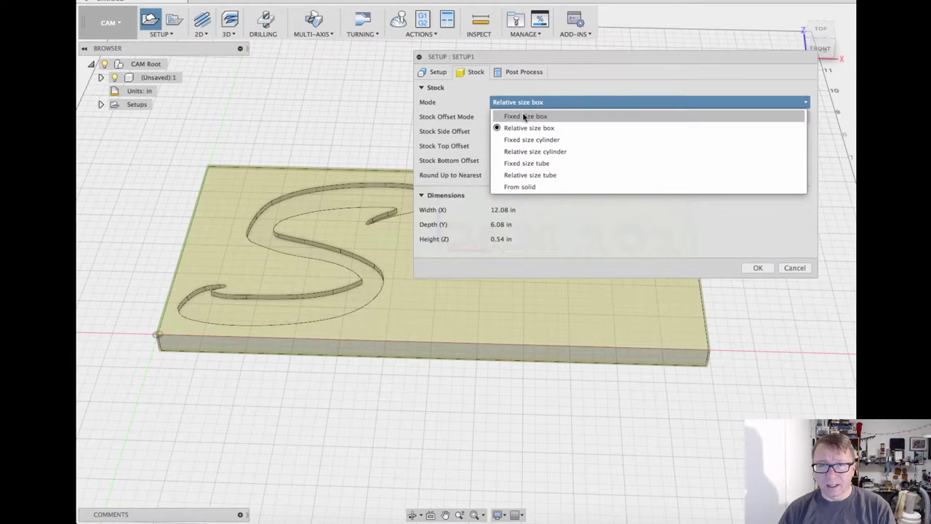
left_click(522, 116)
left_click(515, 102)
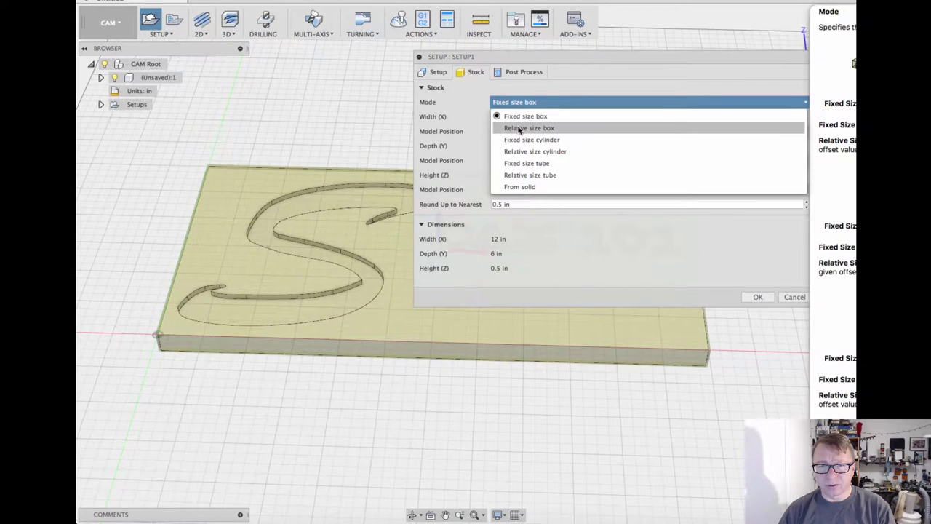
left_click(518, 128)
left_click(526, 118)
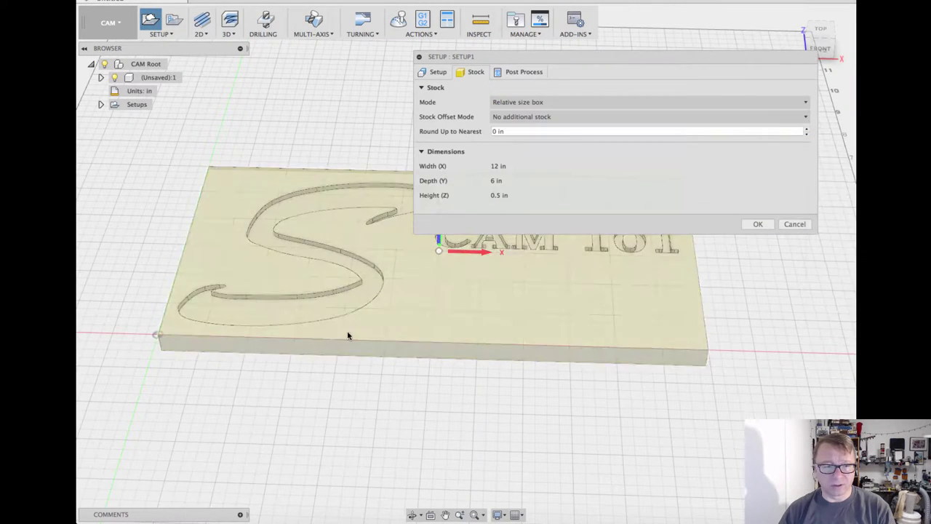
middle_click_drag(346, 333, 405, 370, "shift")
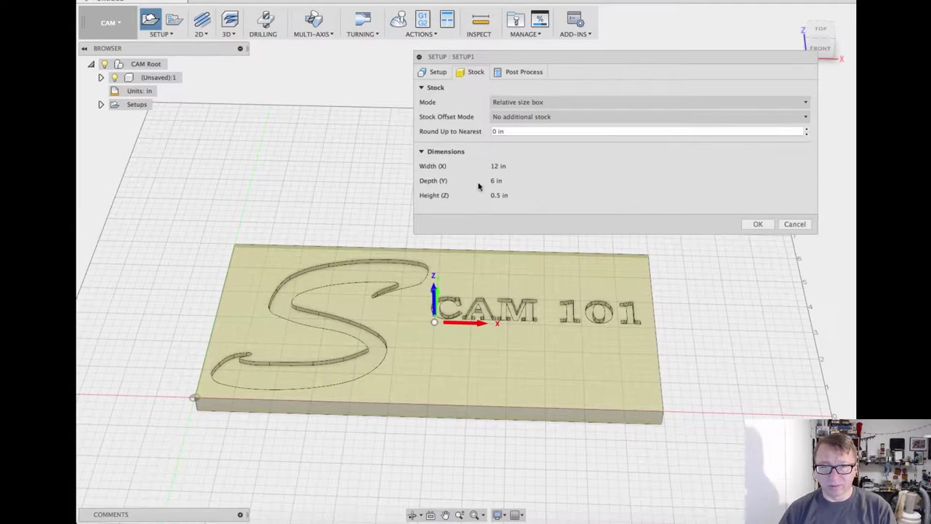
Place the work origin at the Model origin and create Setup1
left_click(439, 73)
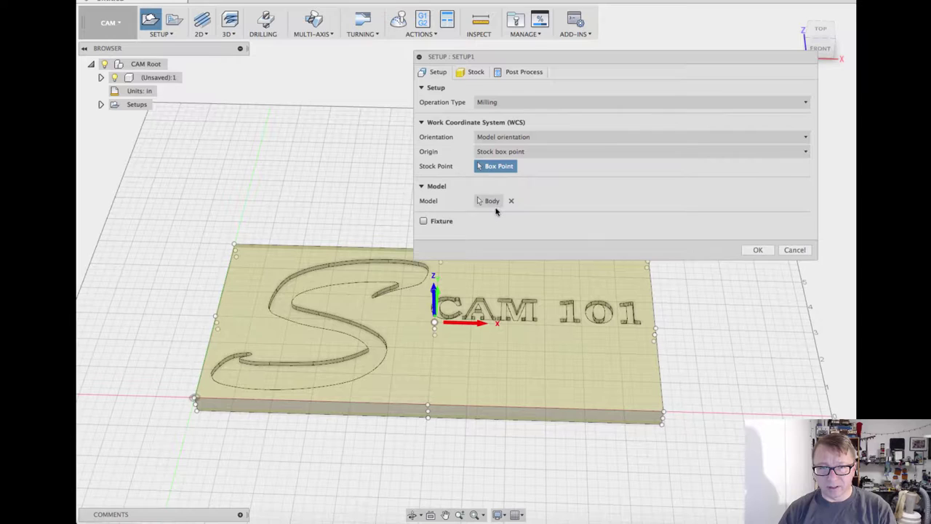
left_click(499, 155)
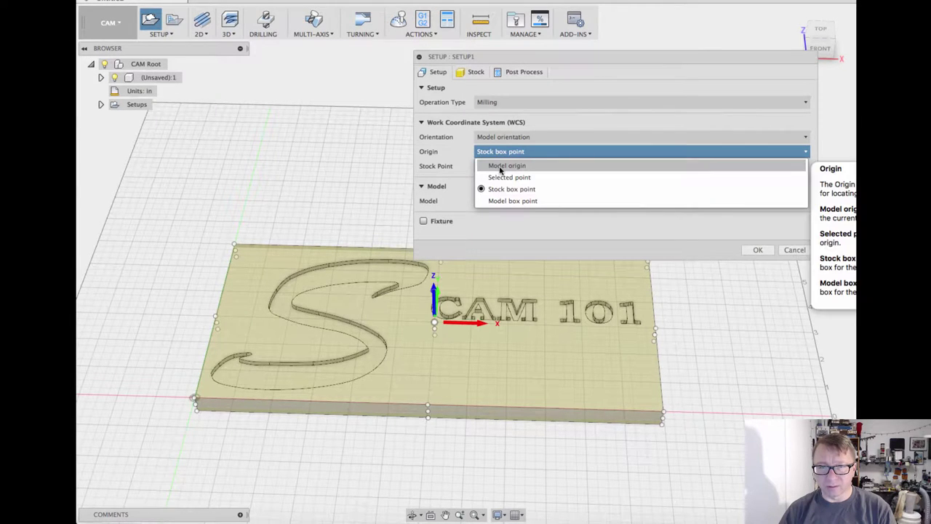
left_click(502, 166)
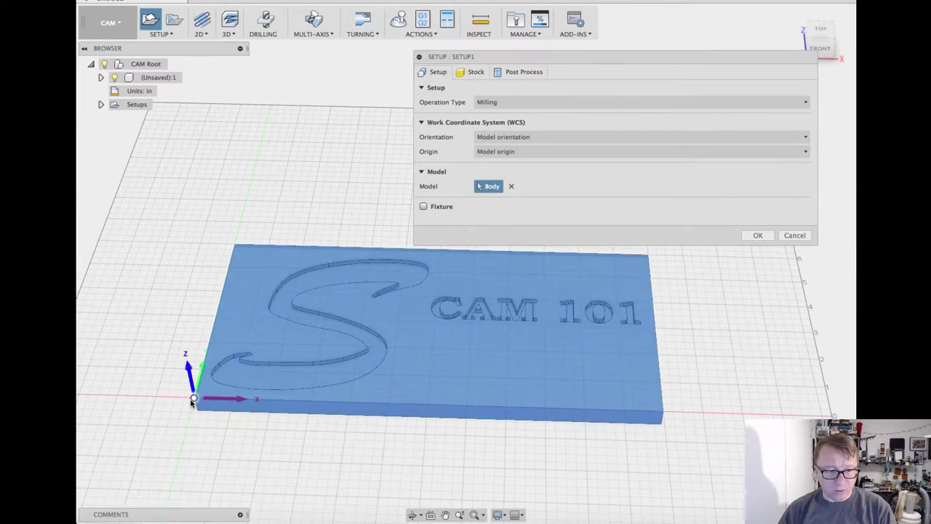
scroll(213, 402, "up", 3)
middle_click_drag(213, 401, 372, 359, "shift")
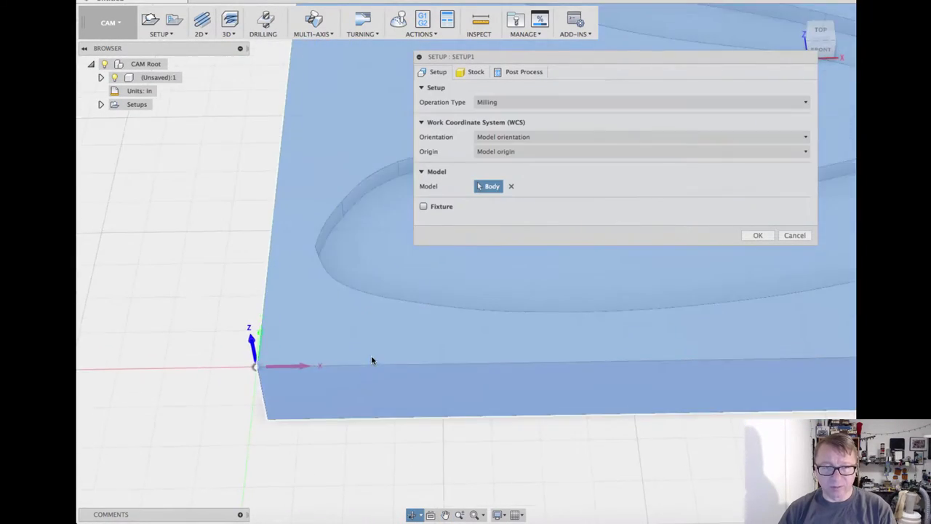
scroll(434, 344, "down", 2)
scroll(434, 345, "down", 2)
middle_click_drag(532, 357, 429, 393, "shift")
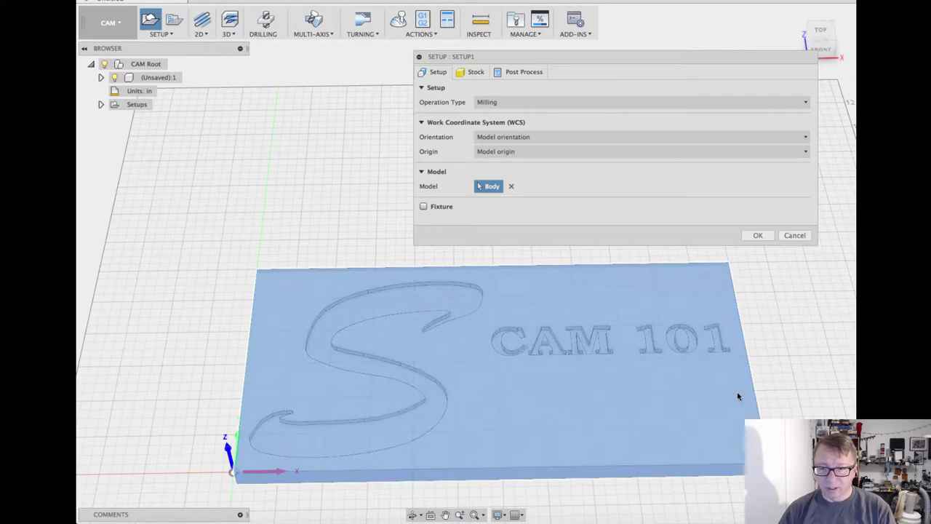
left_click(758, 235)
middle_click_drag(275, 456, 337, 361)
left_click(154, 119)
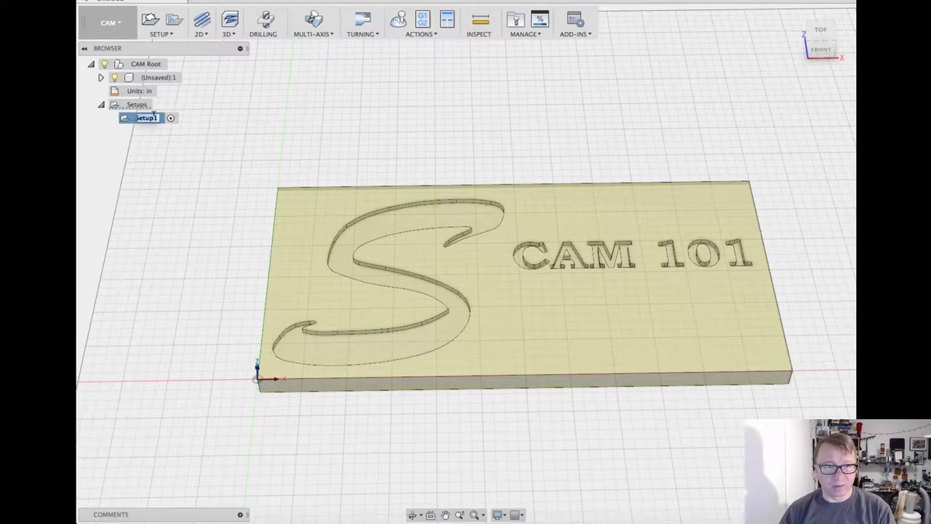
key("Return")
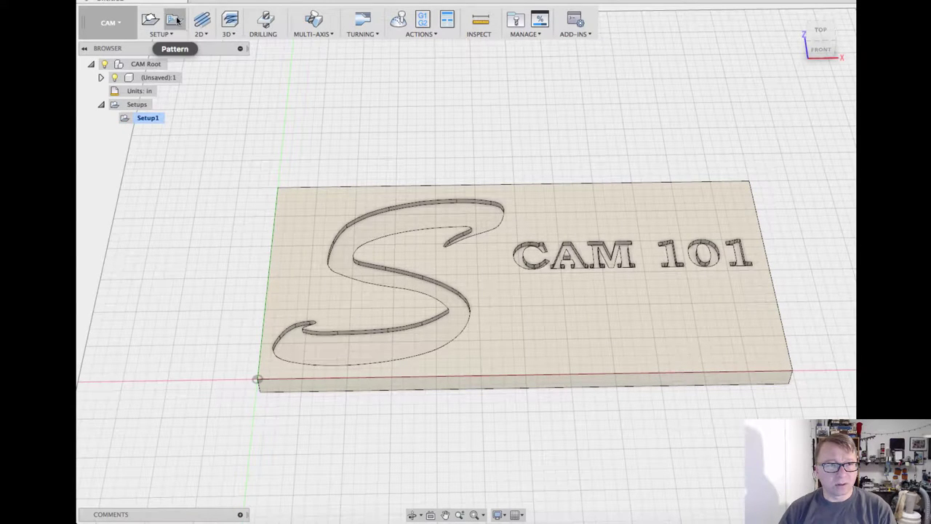
right_click(126, 119)
left_click(145, 124)
scroll(237, 330, "up", 5)
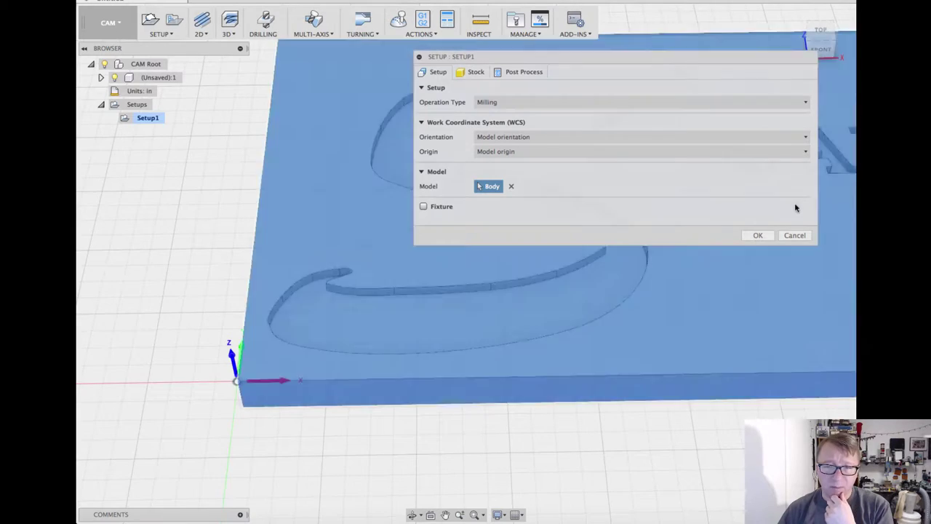
left_click(794, 235)
Start a 2D Pocket using the Ø1/8" flat HTC 30° carbide end mill from My Library
scroll(644, 251, "down", 5)
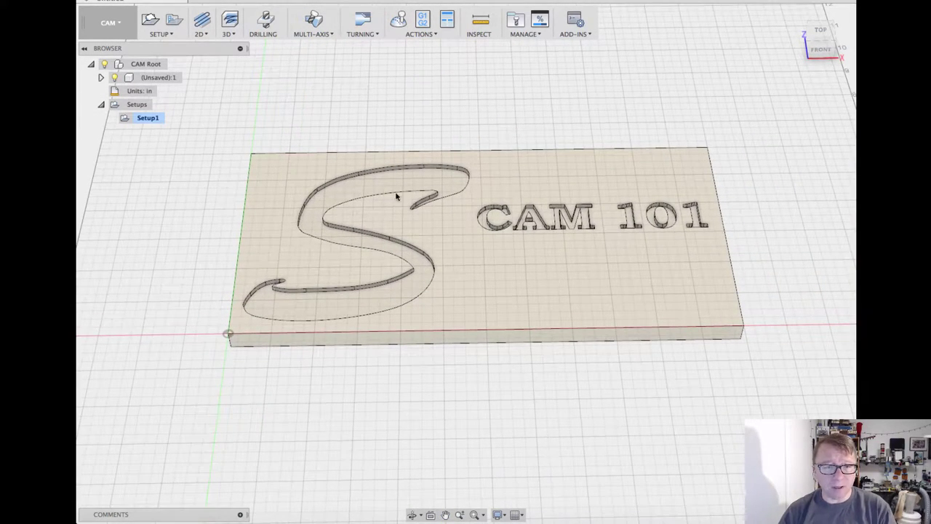
left_click(201, 34)
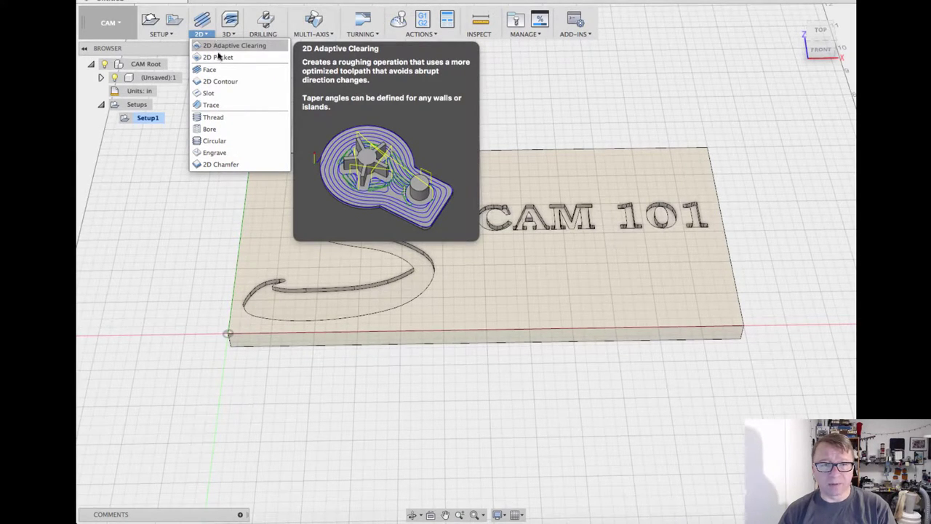
left_click(217, 61)
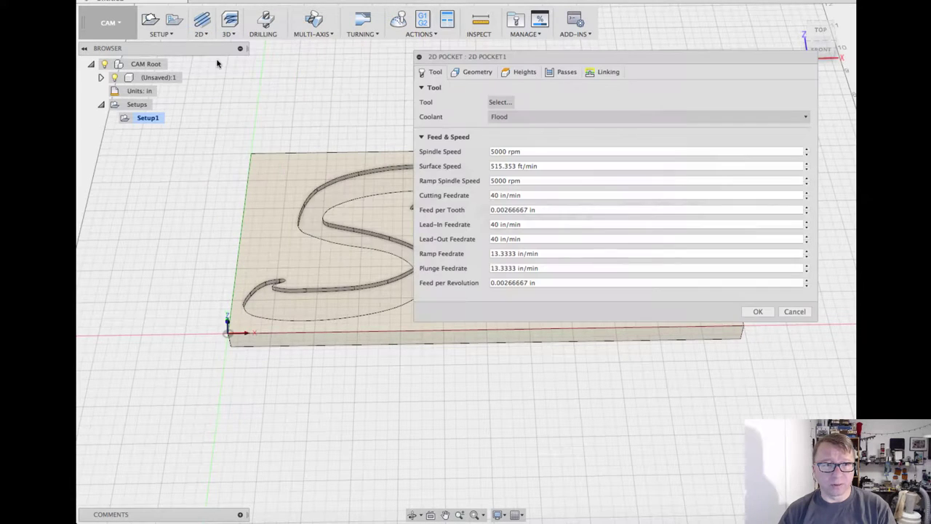
left_click_drag(654, 56, 670, 57)
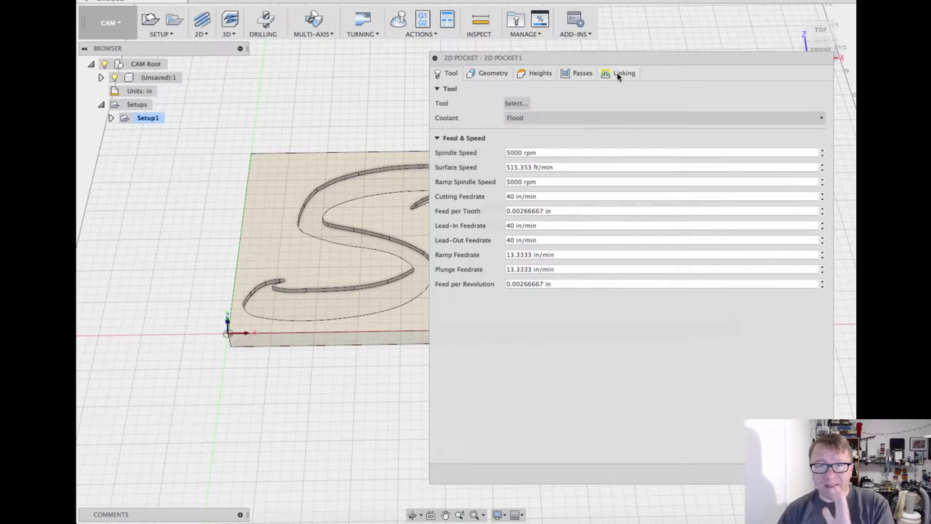
left_click(515, 102)
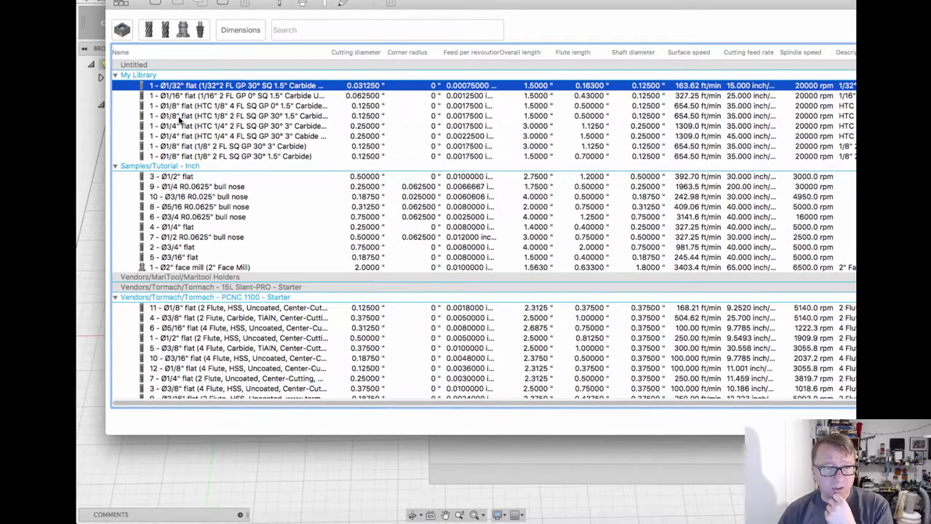
left_click(182, 116)
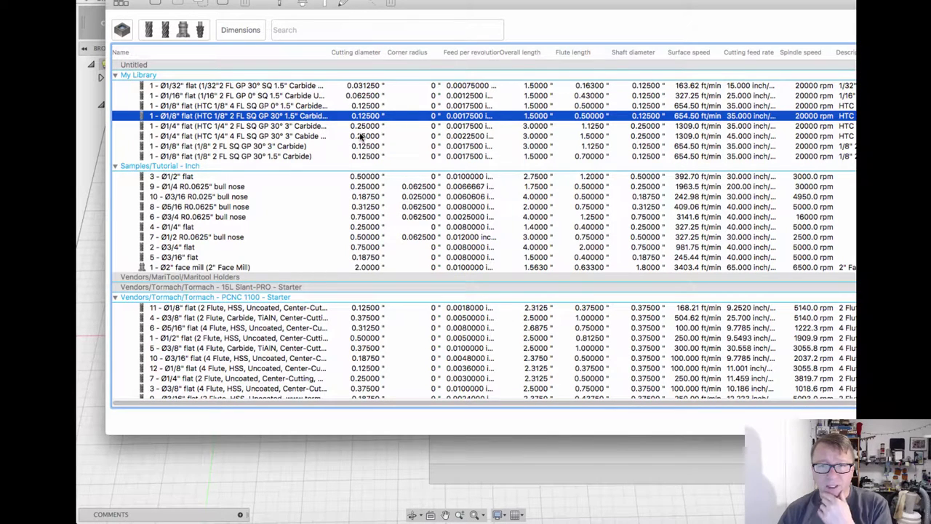
key("Return")
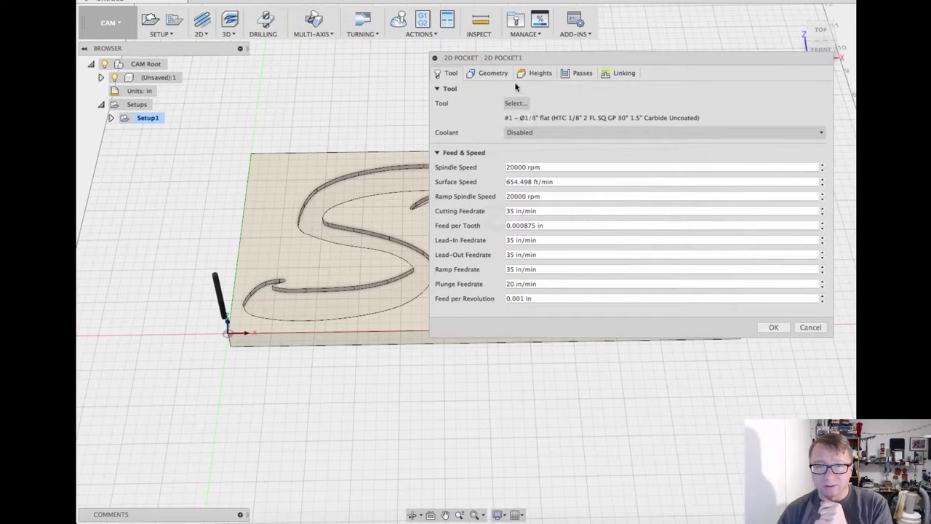
Chain the script S outline as the pocket geometry, then view the pocket heights
left_click(493, 73)
left_click_drag(512, 60, 521, 54)
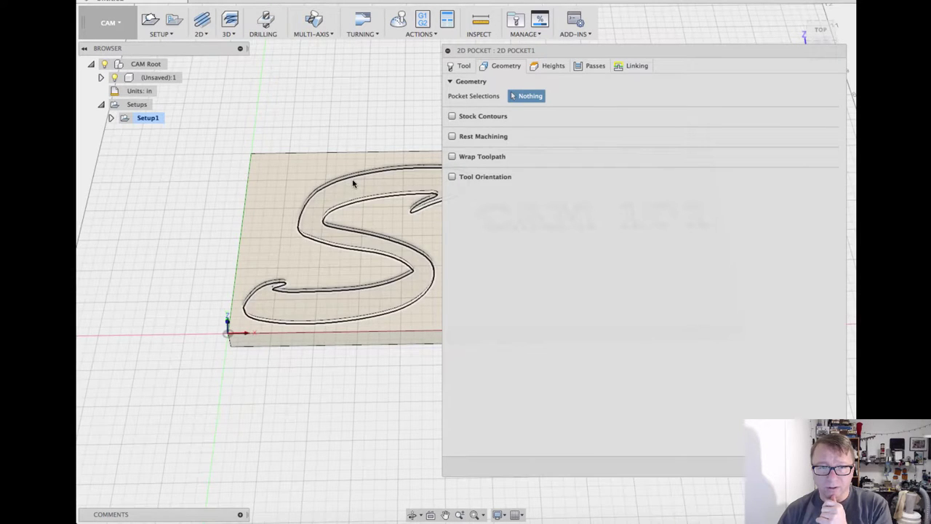
scroll(357, 186, "up", 3)
scroll(356, 189, "up", 2)
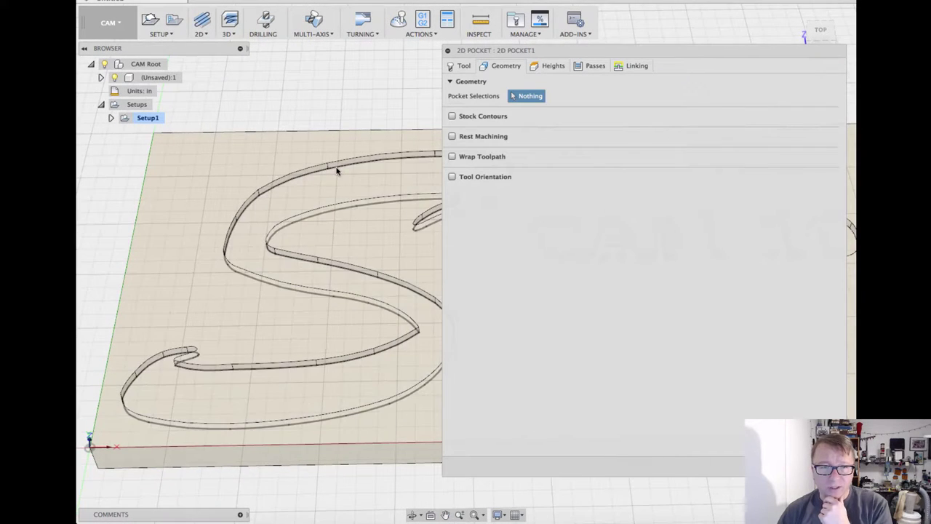
left_click(336, 170)
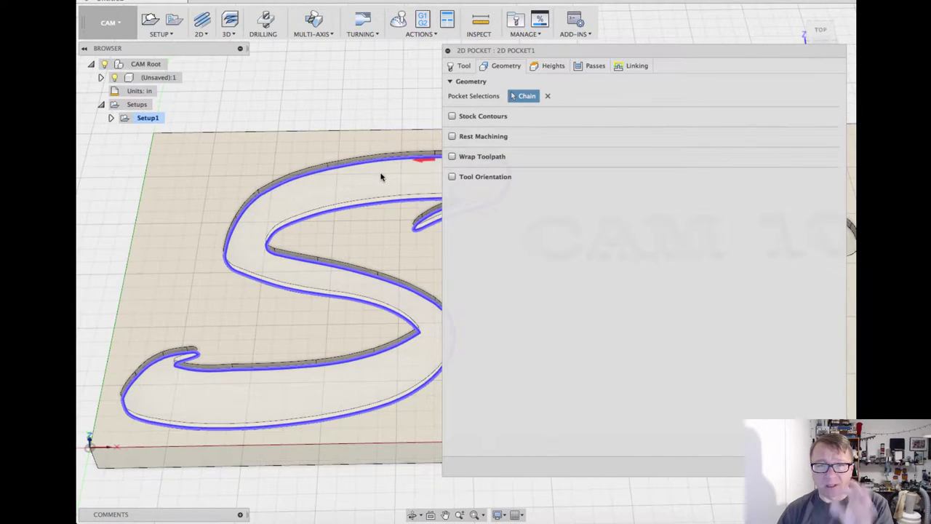
left_click(551, 67)
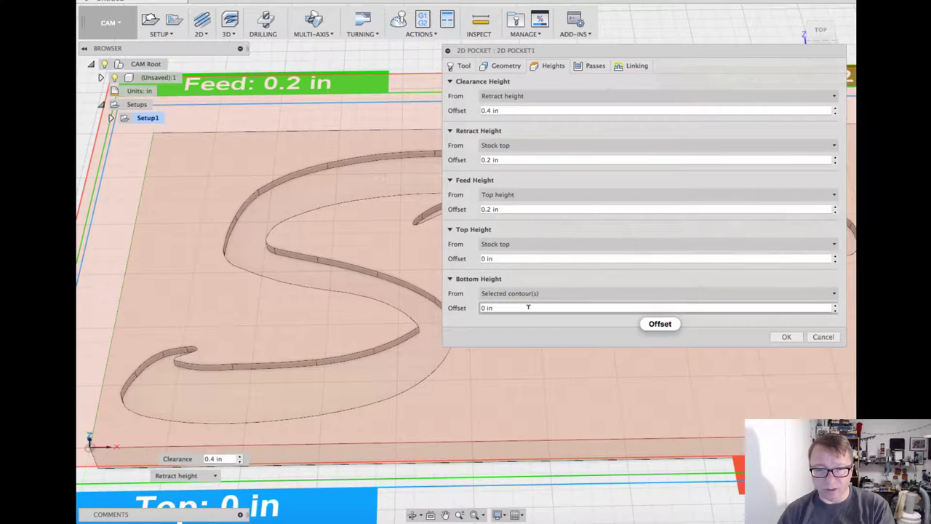
Change the pocket's Bottom Height reference to Stock top
mouse_move(528, 298)
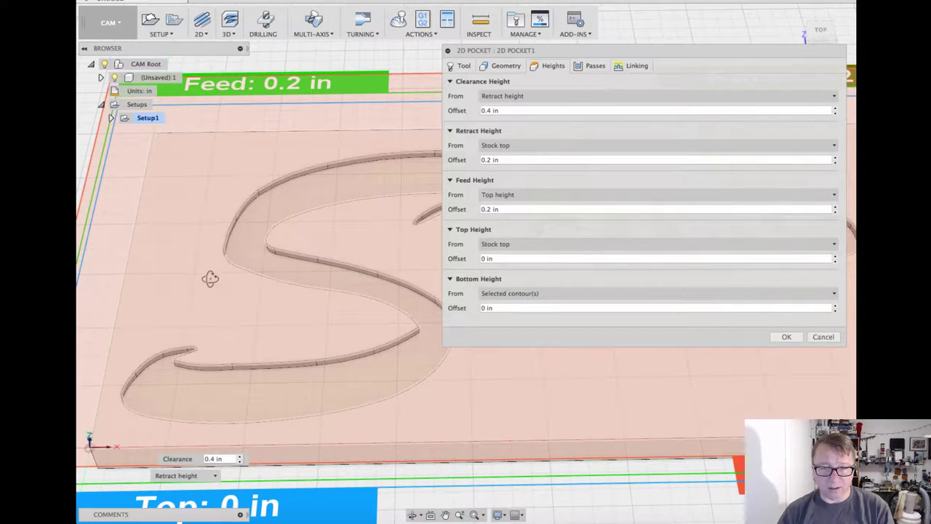
mouse_move(208, 276)
middle_mouse_down("shift")
mouse_move(203, 251)
mouse_move(218, 291)
middle_mouse_up("shift")
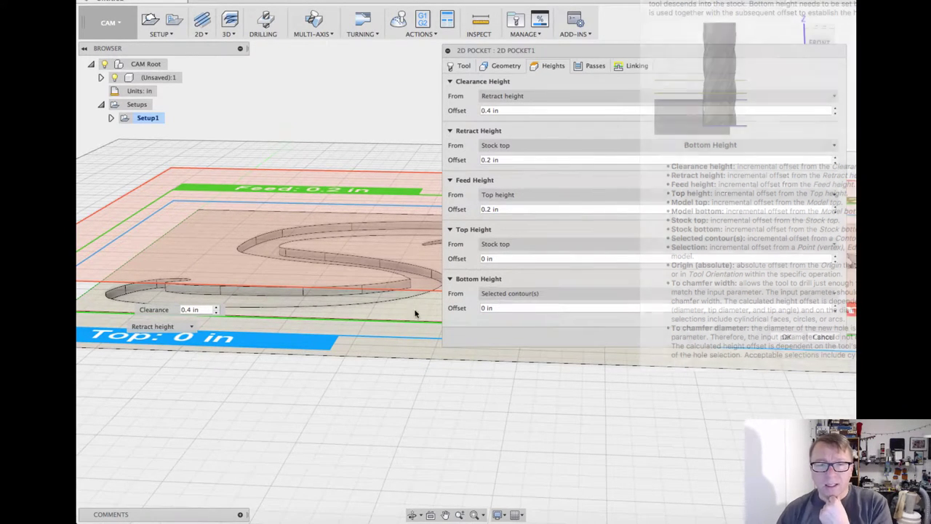
left_click(555, 294)
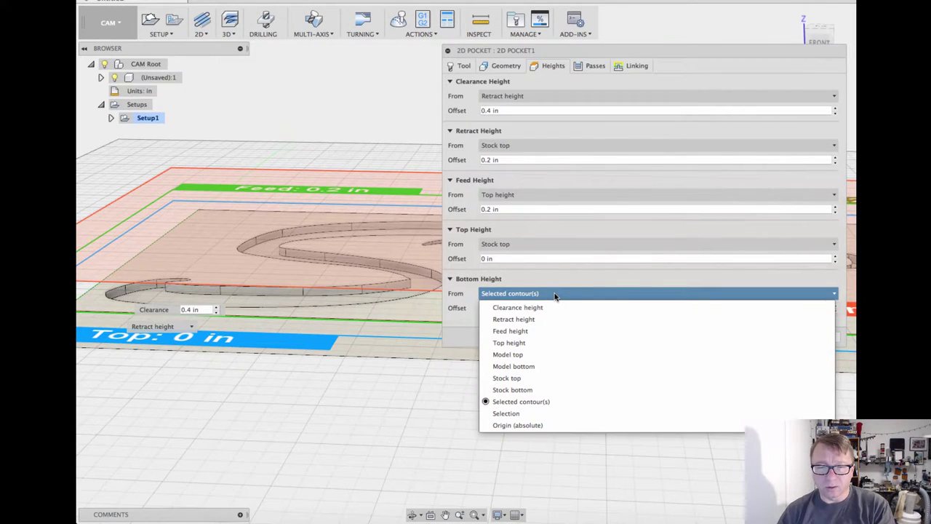
left_click(519, 378)
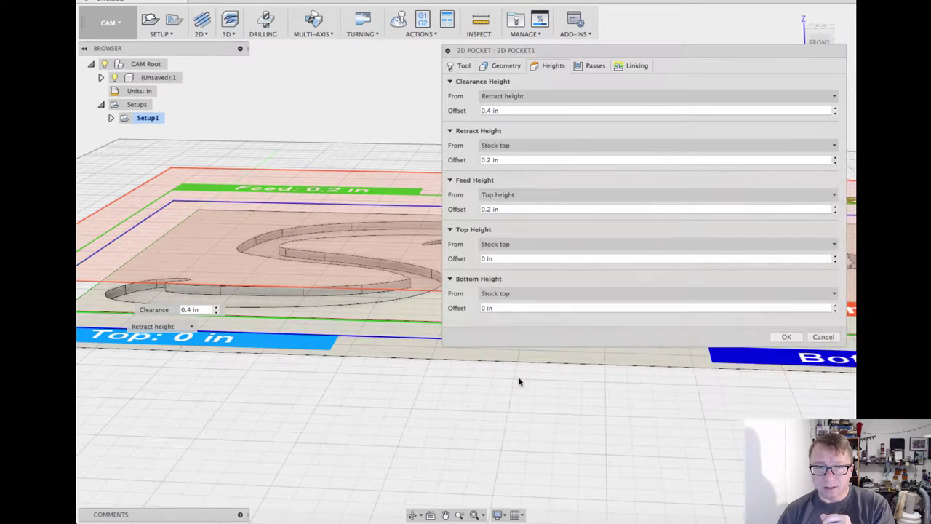
left_click(504, 305)
Enter -.135 in as the bottom height offset
type("-.135")
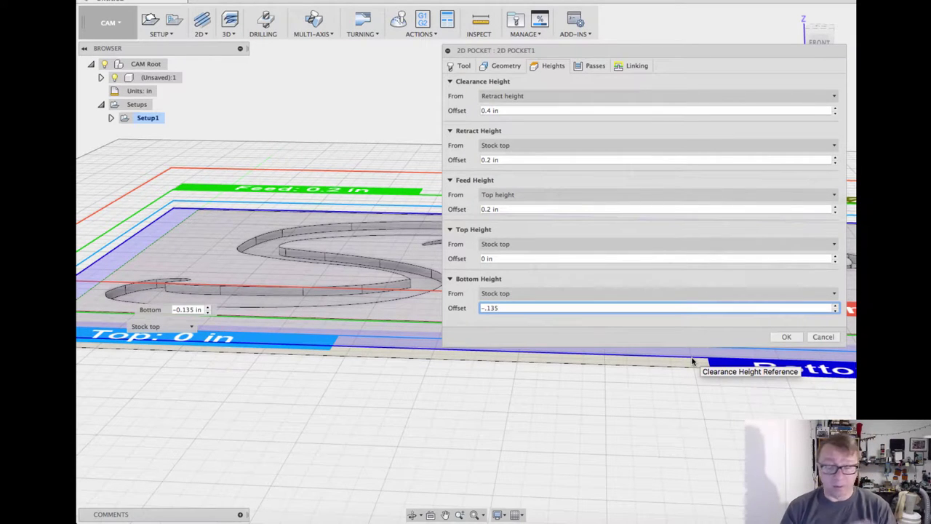
Generate the 2D Pocket1 toolpath and inspect its clearing loops inside the S pocket
left_click(786, 337)
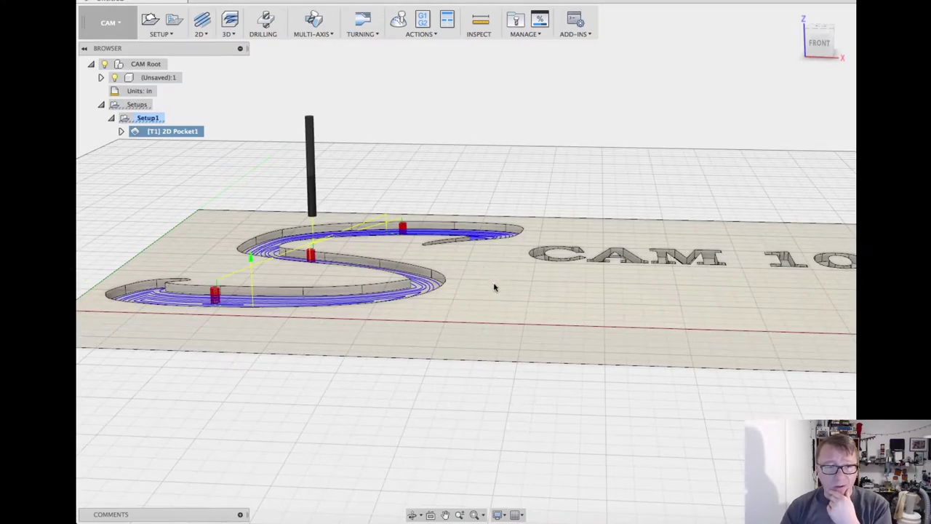
middle_click_drag(470, 276, 465, 305, "shift")
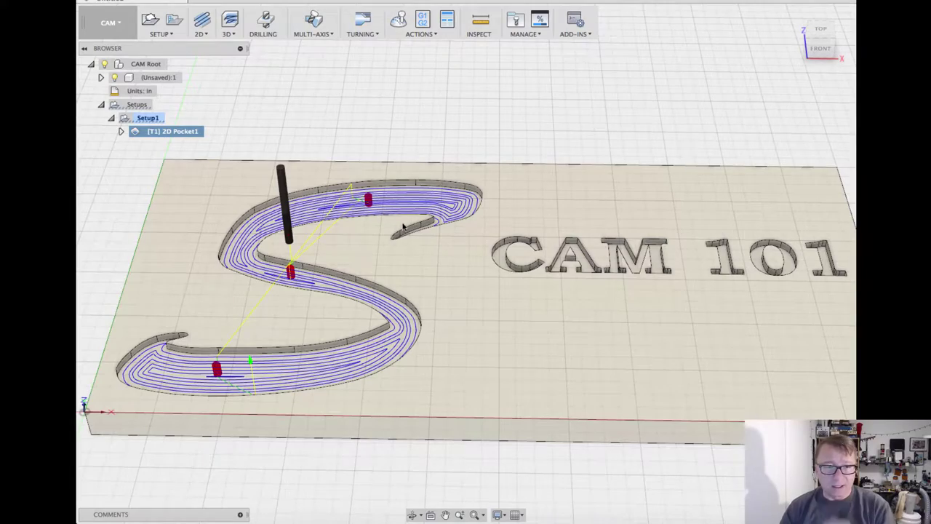
middle_click_drag(416, 242, 436, 202, "shift")
scroll(423, 229, "up", 3)
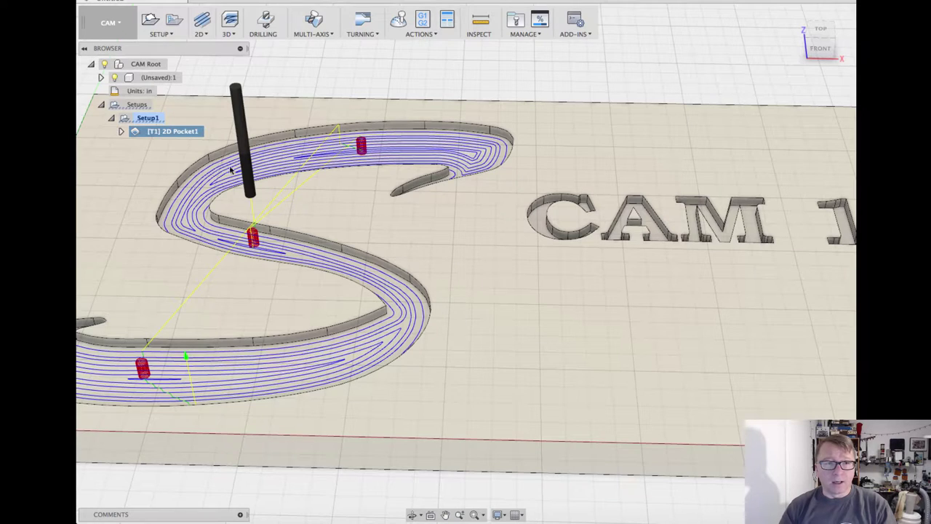
left_click(121, 131)
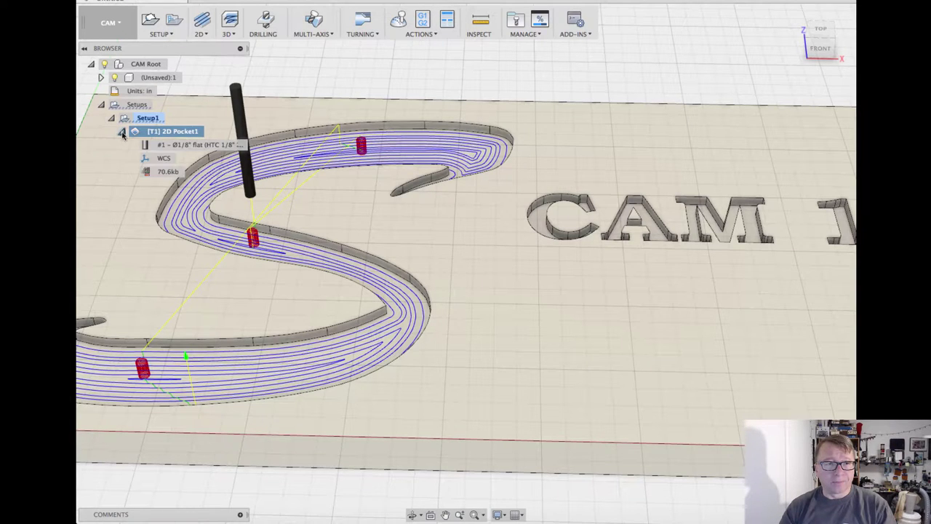
left_click(122, 132)
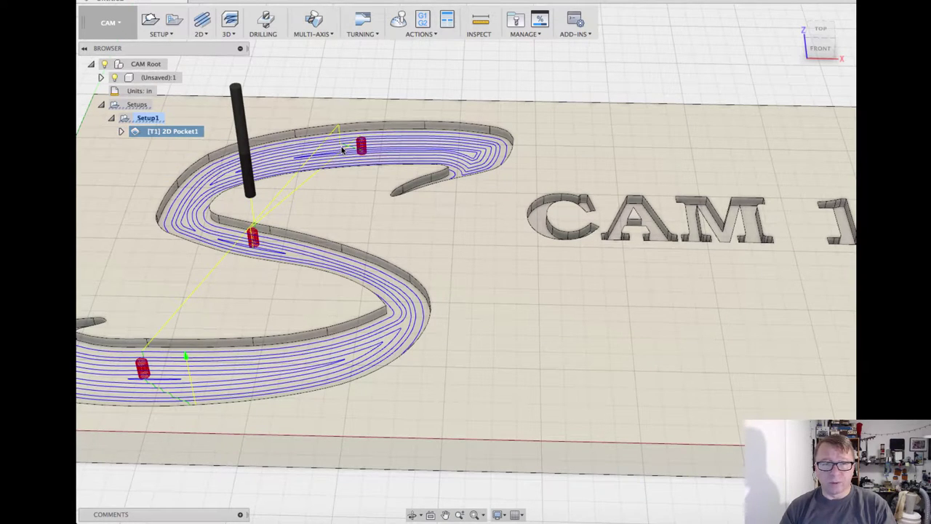
Start a 2D Contour operation chained along the S outline
left_click(201, 31)
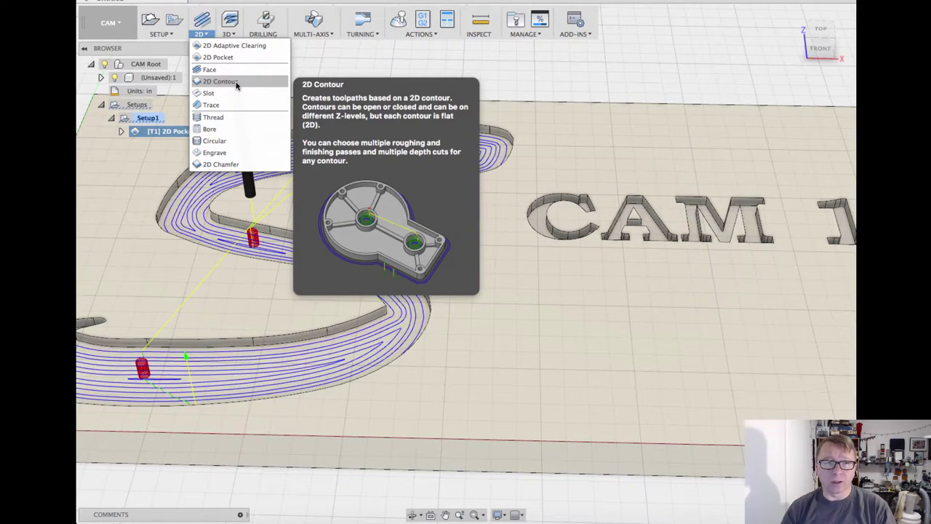
left_click(221, 81)
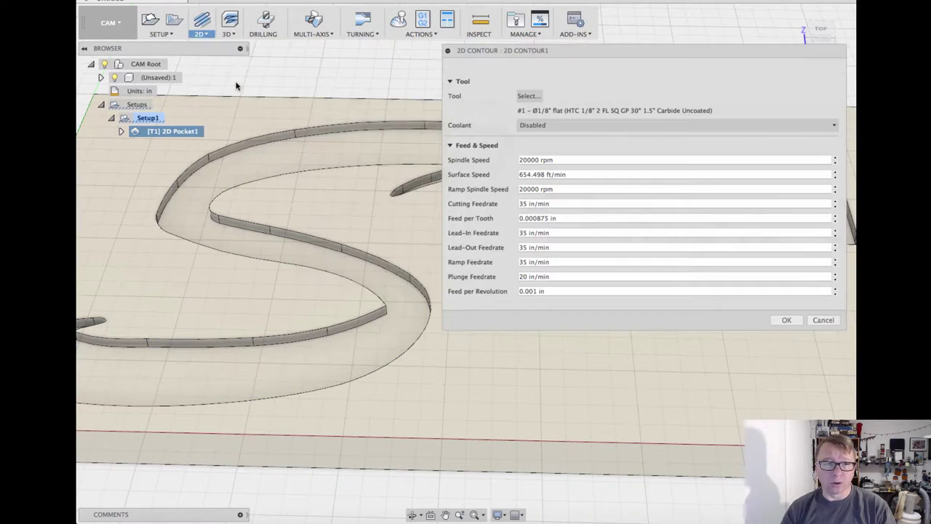
left_click(339, 134)
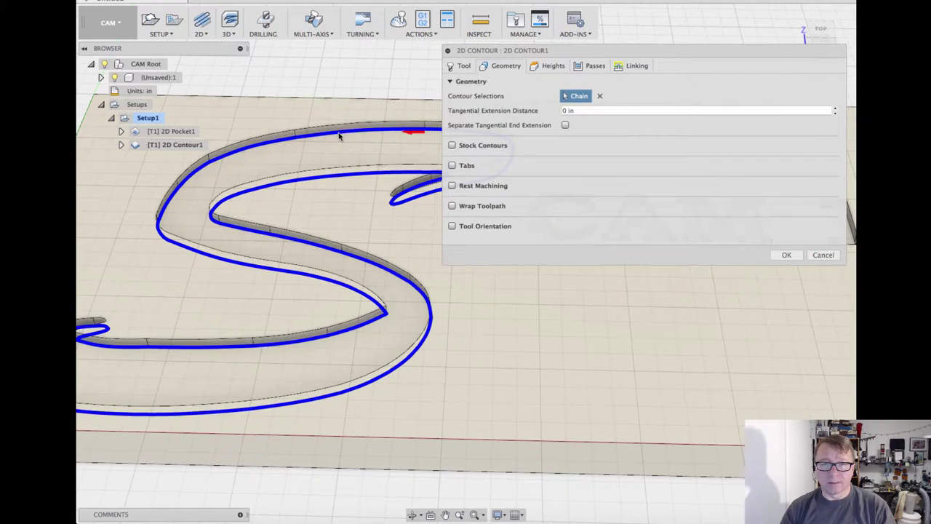
Assign the 1/8 in flat end mill from My Library as the contour's tool
left_click(458, 67)
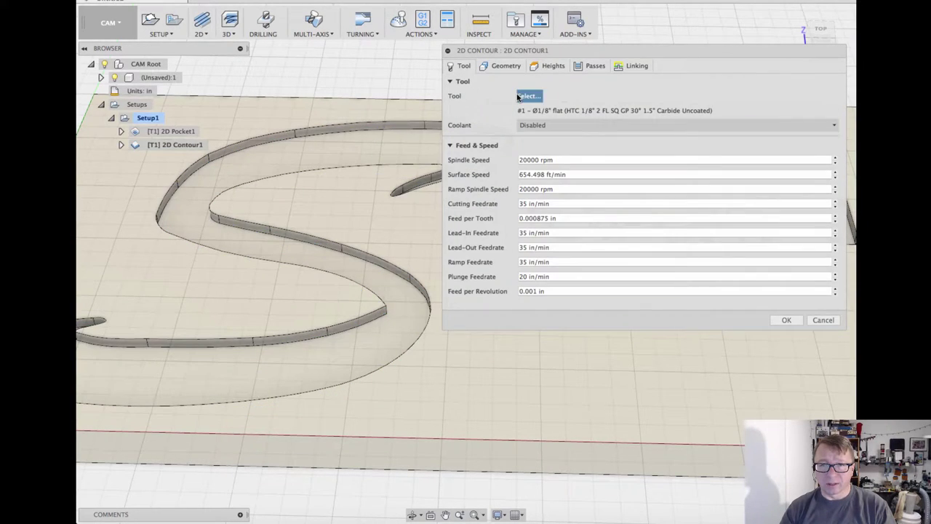
left_click(528, 95)
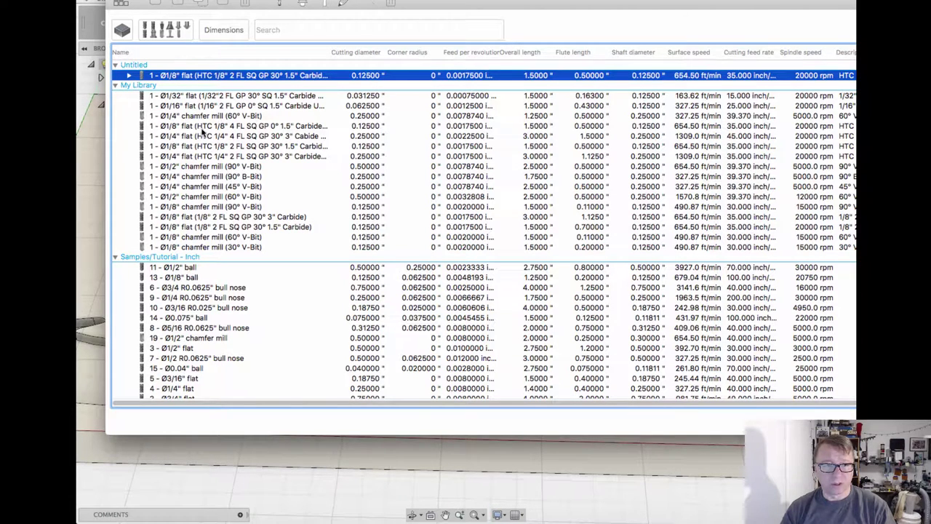
left_click(210, 147)
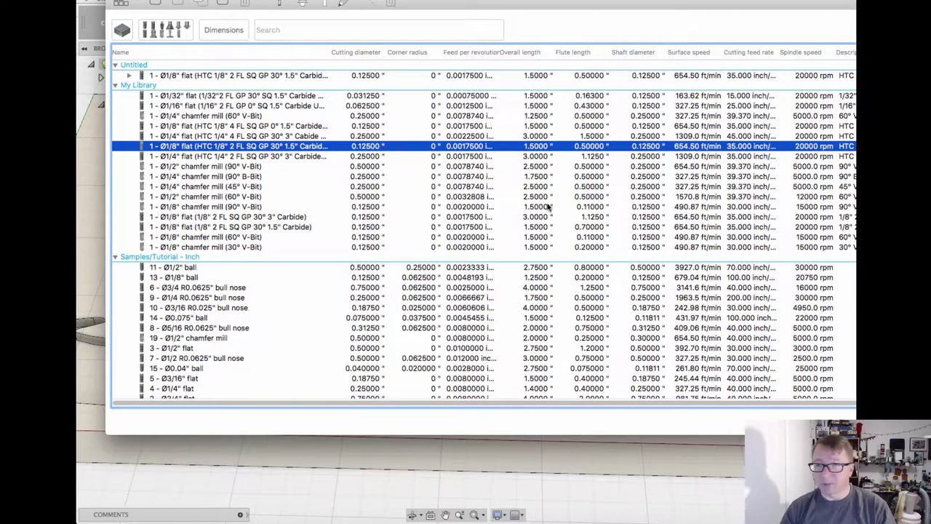
key("Return")
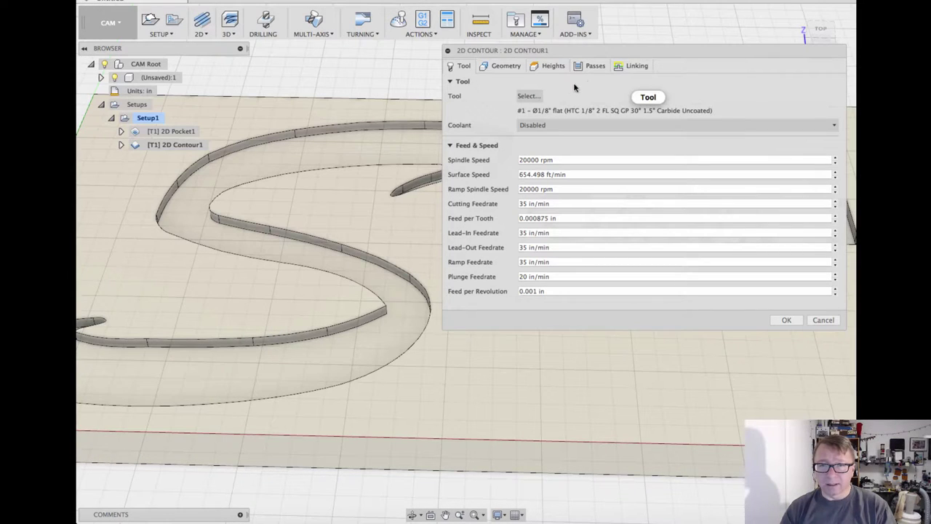
left_click(503, 72)
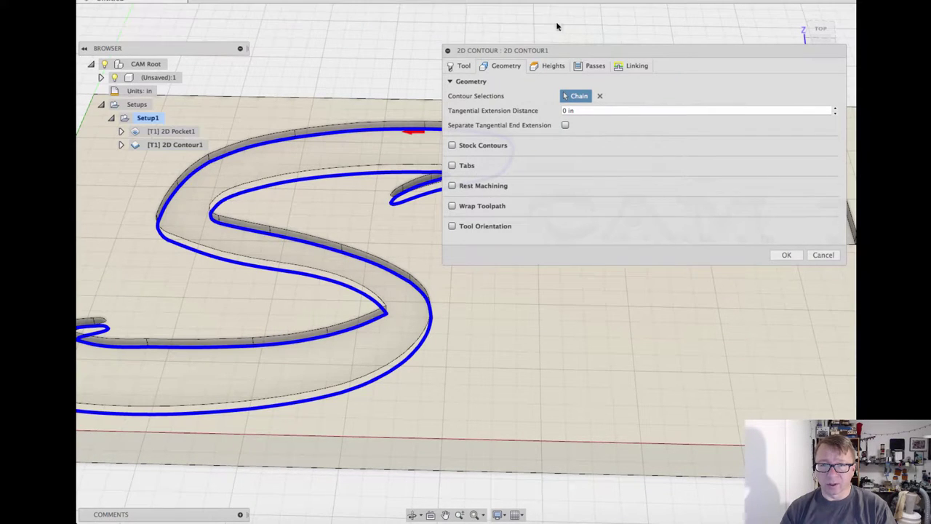
left_click(548, 67)
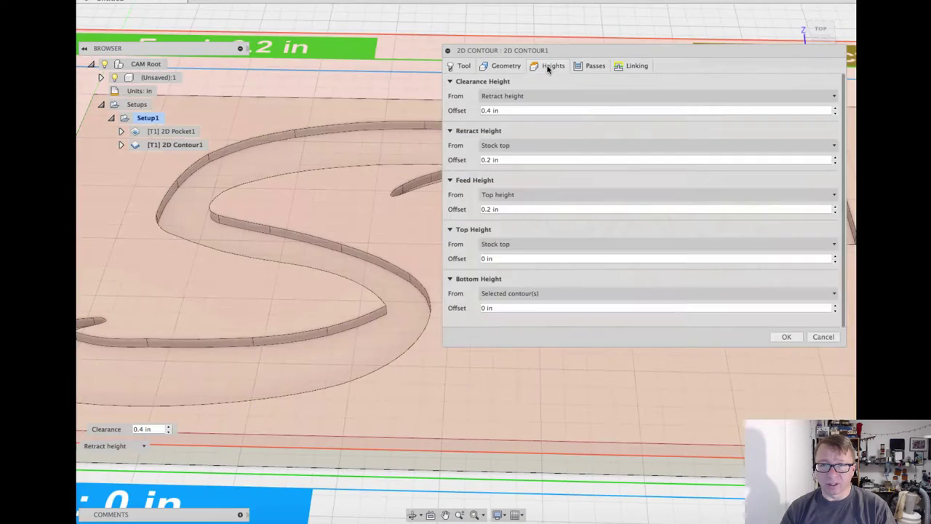
Measure the contour's bottom height from Stock top with a -.135 in offset, then review passes
left_click(517, 295)
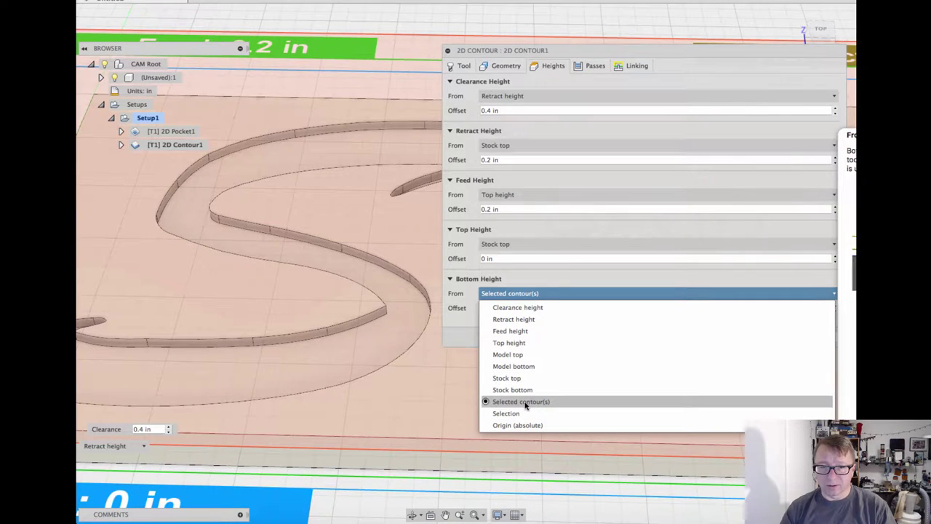
left_click(472, 318)
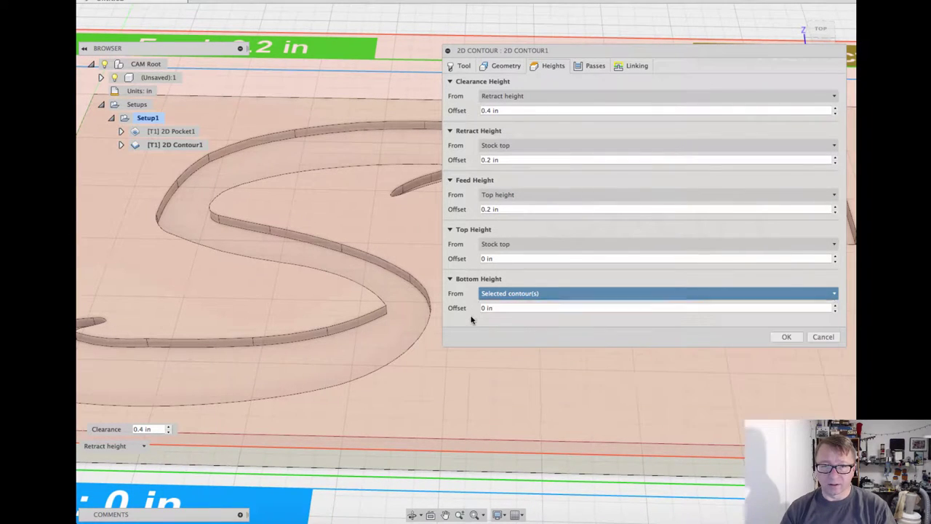
left_click(519, 294)
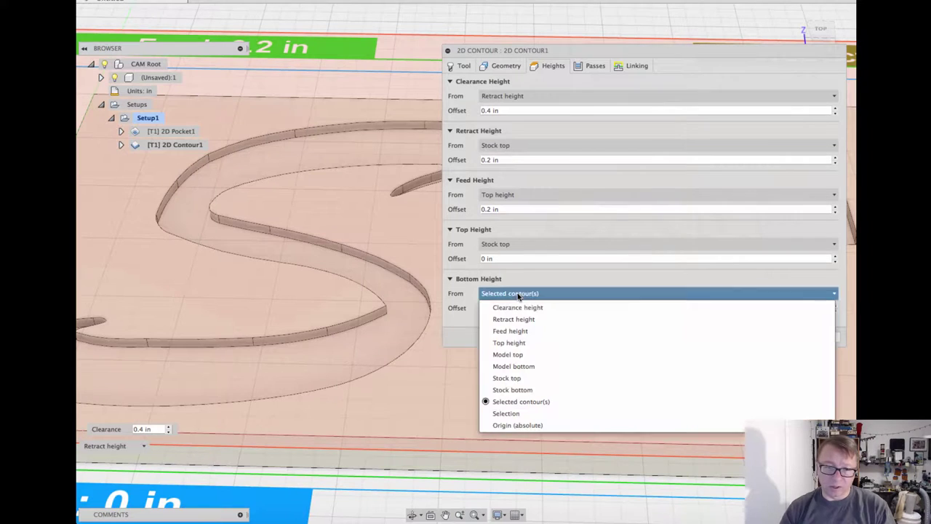
left_click(507, 377)
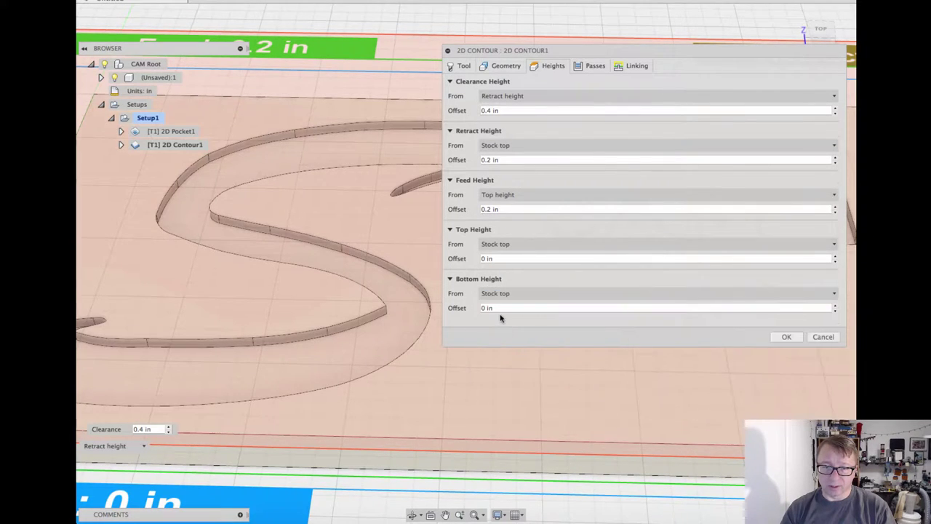
left_click(495, 307)
type("-.1")
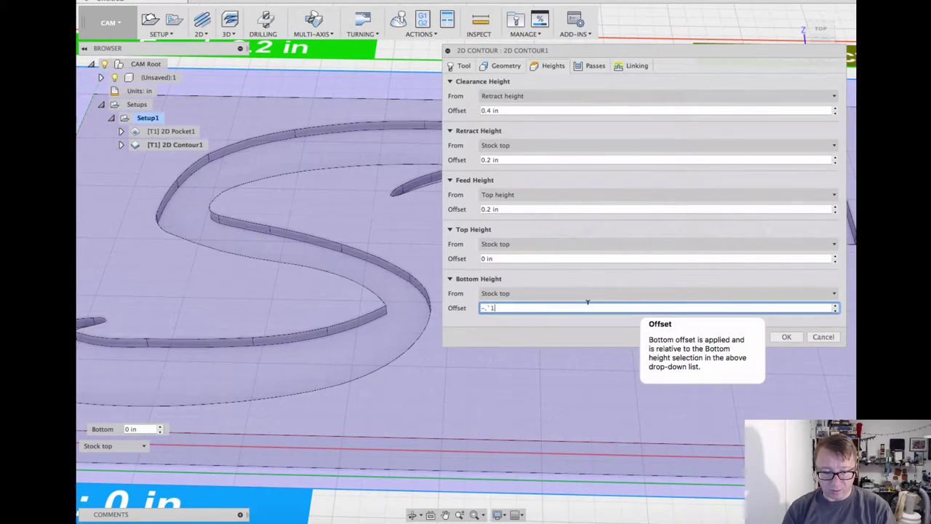
type("35")
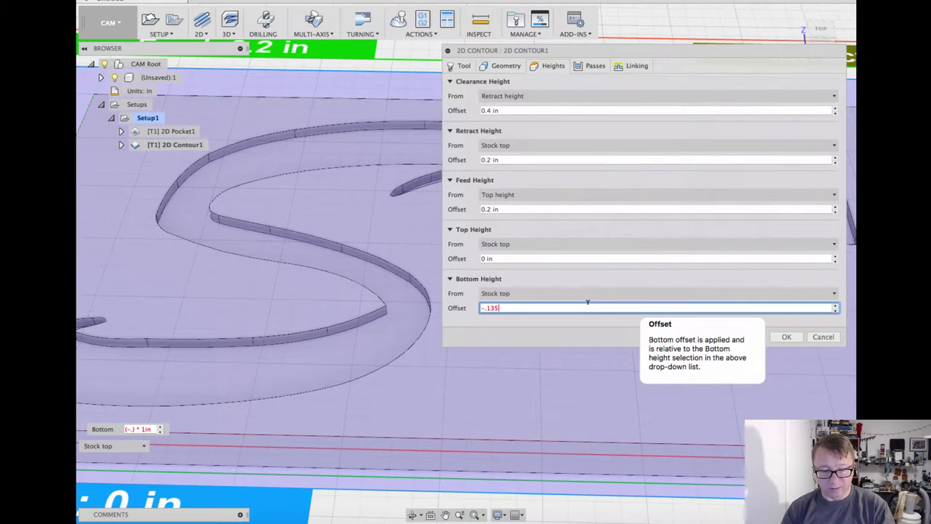
key("Tab")
left_click(776, 336)
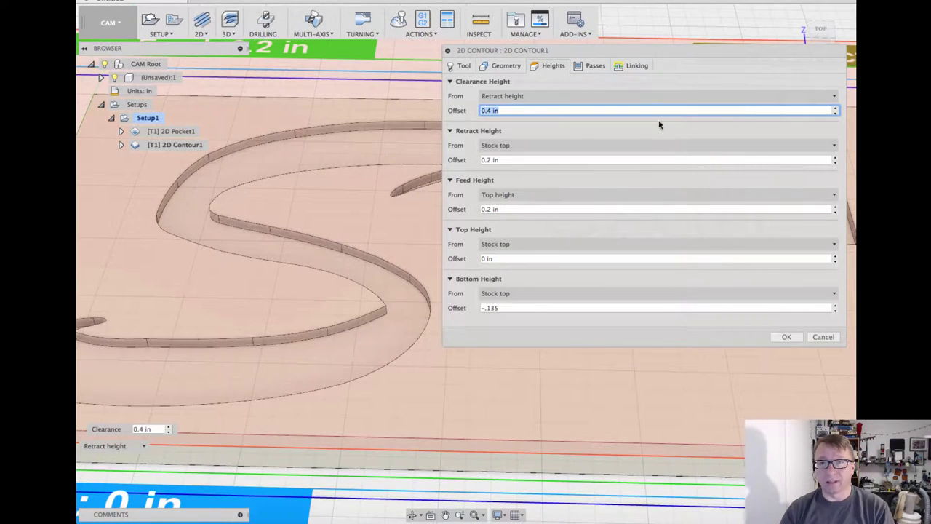
left_click(593, 66)
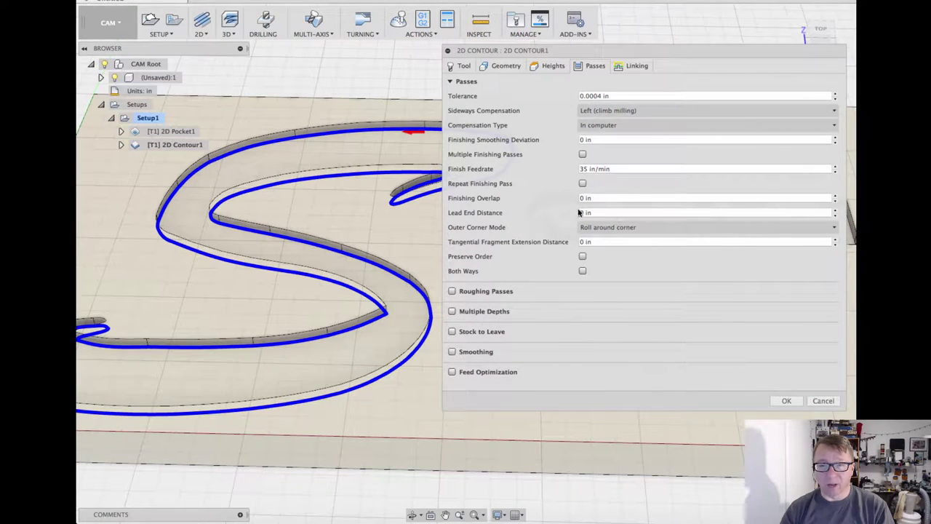
left_click(786, 401)
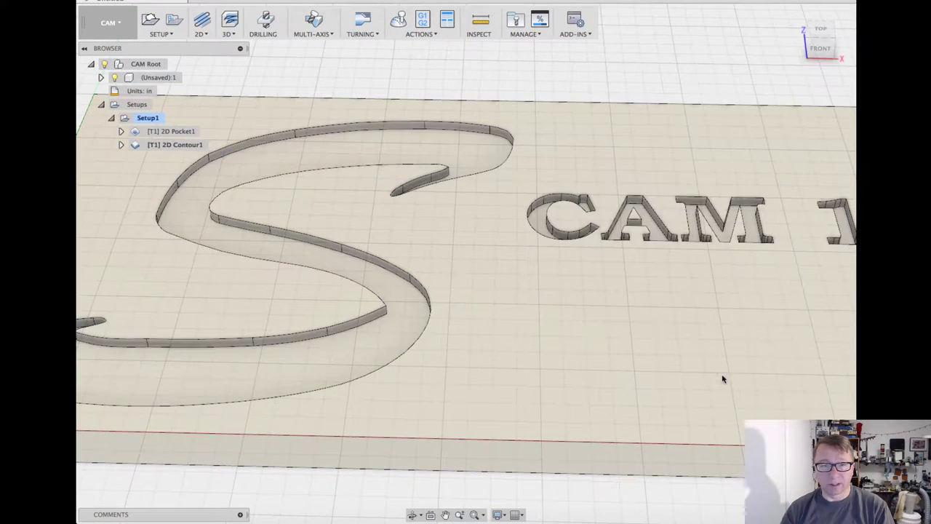
scroll(364, 239, "down", 2)
middle_click_drag(389, 251, 435, 236)
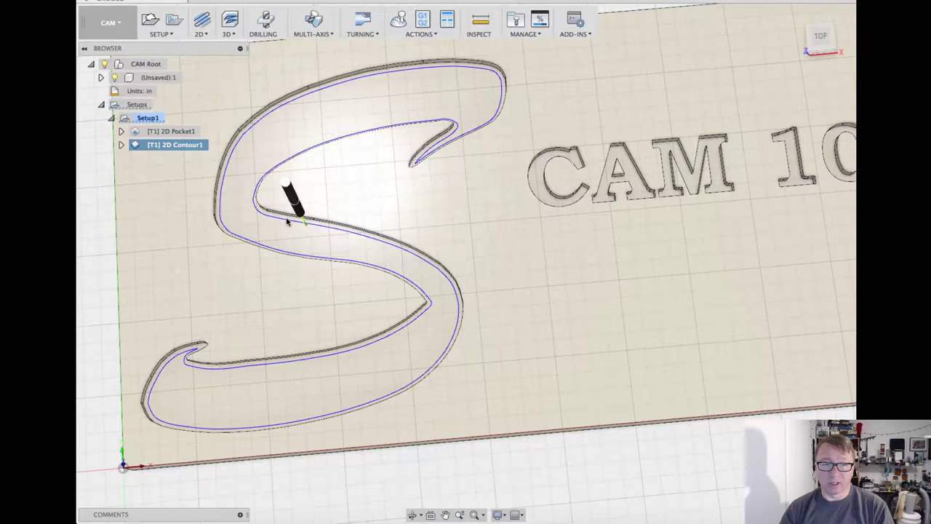
scroll(310, 225, "up", 8)
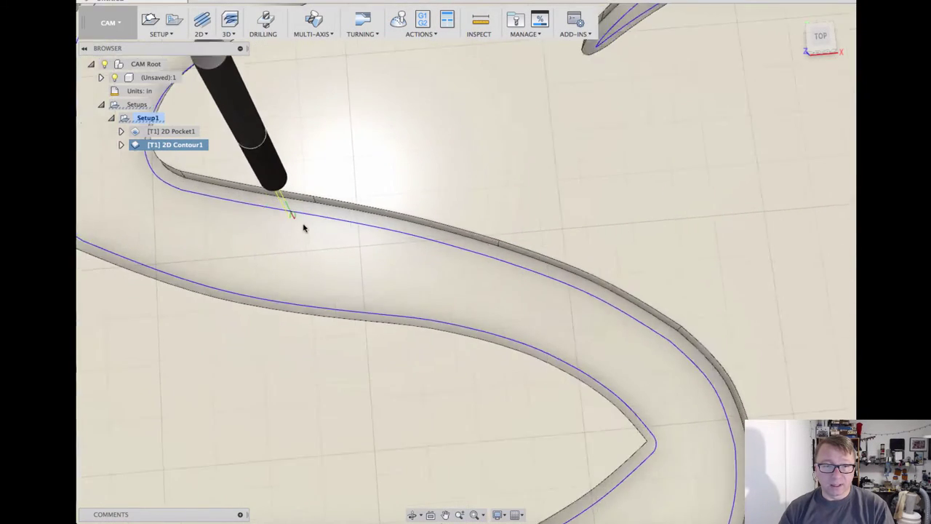
Play the contour simulation with stock shown as transparent, zoom on the S, then close
left_click(399, 21)
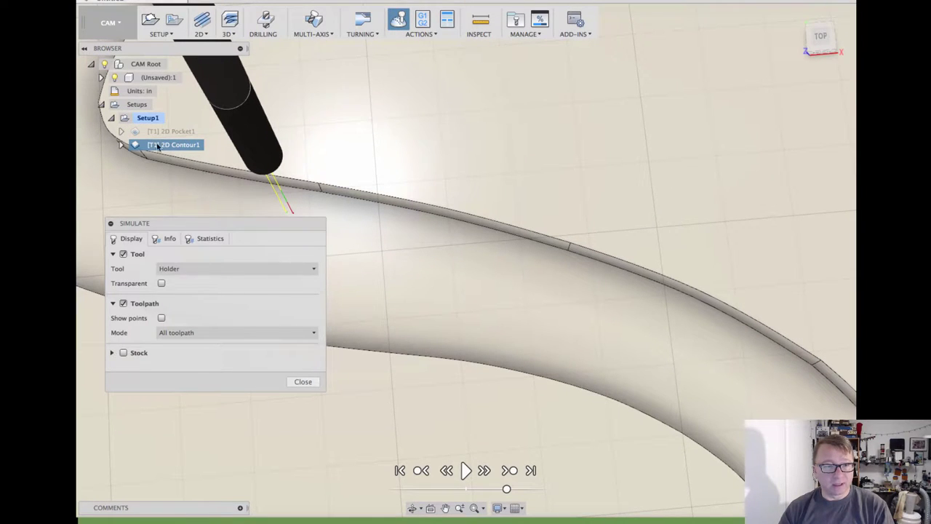
left_click(123, 352)
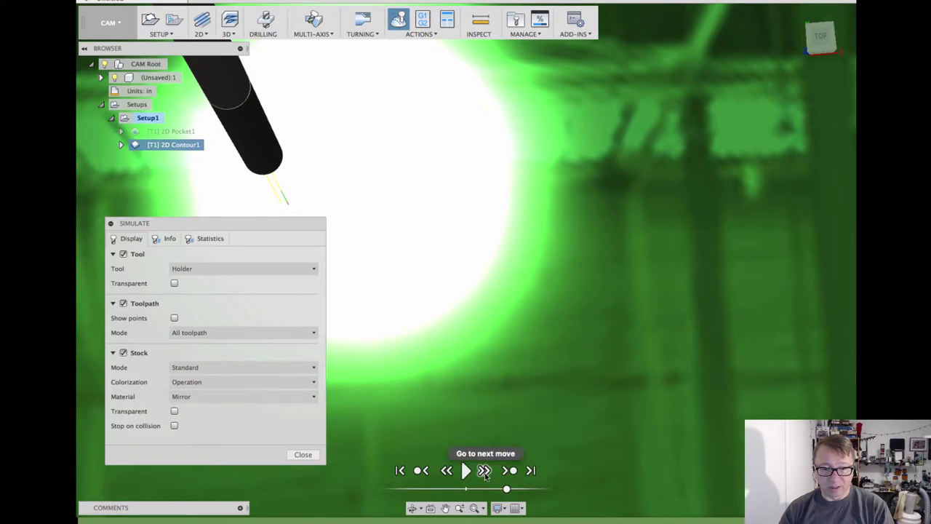
left_click(465, 470)
scroll(554, 413, "down", 3)
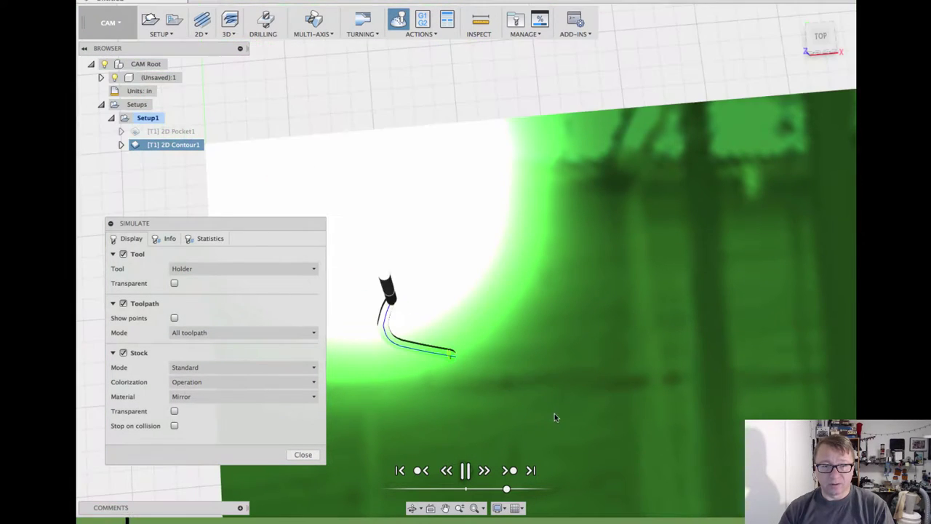
middle_click_drag(555, 413, 509, 349, "shift")
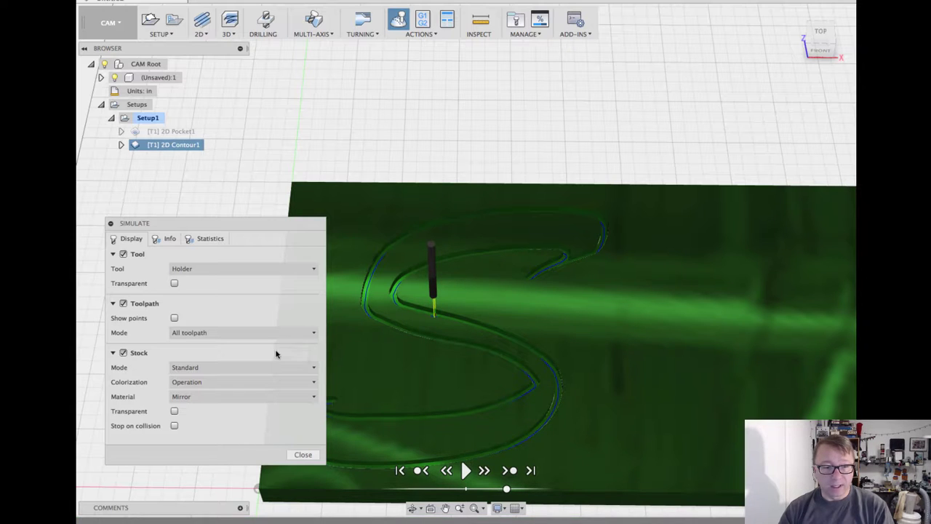
left_click(174, 412)
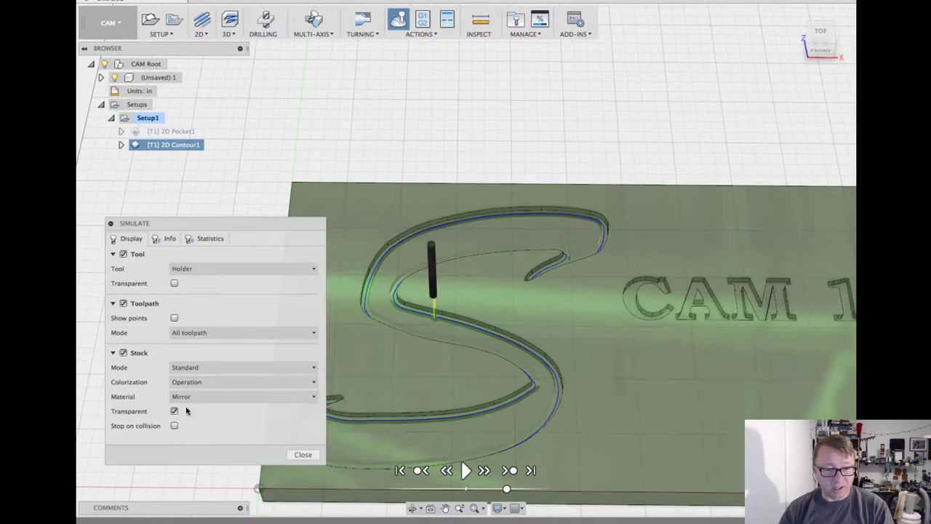
scroll(558, 311, "up", 10)
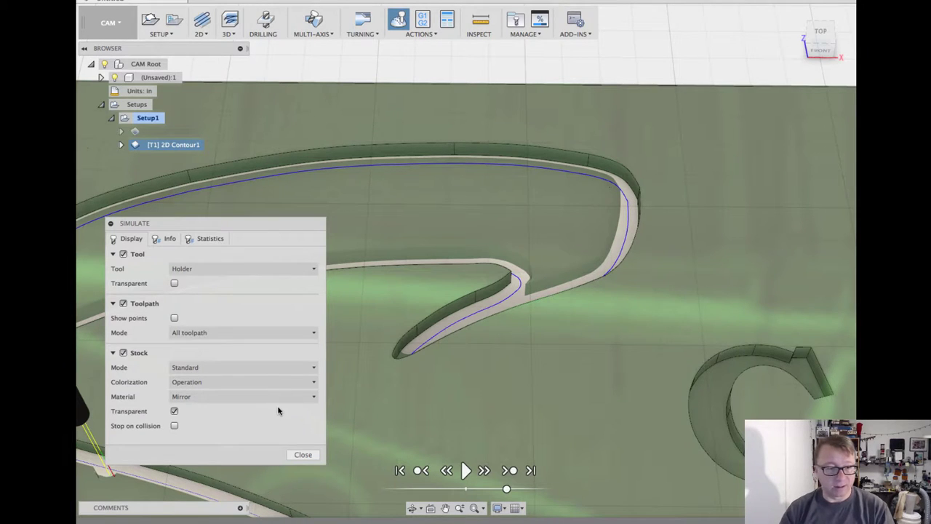
left_click(302, 453)
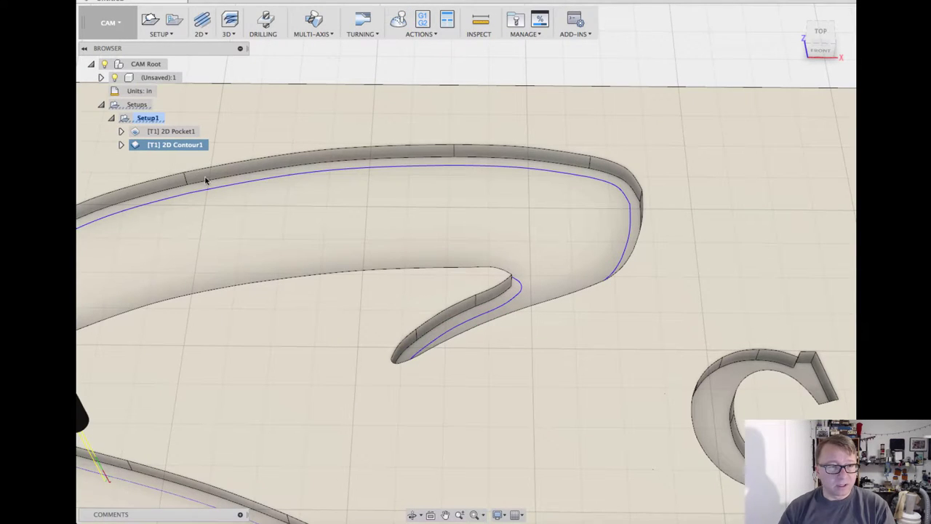
Edit 2D Contour1 and flip its cutting direction on the Geometry tab
right_click(187, 150)
left_click(201, 153)
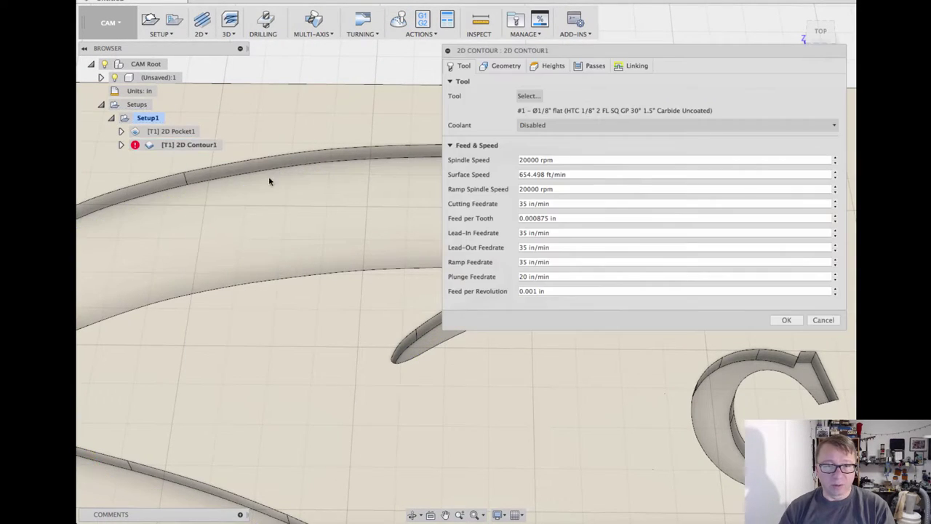
scroll(284, 218, "down", 3)
scroll(297, 251, "down", 3)
left_click(502, 65)
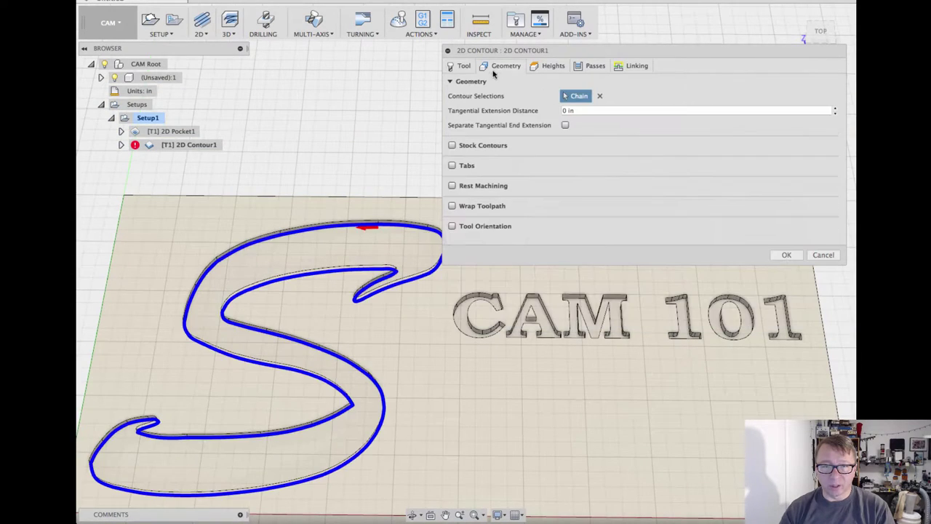
scroll(366, 240, "up", 5)
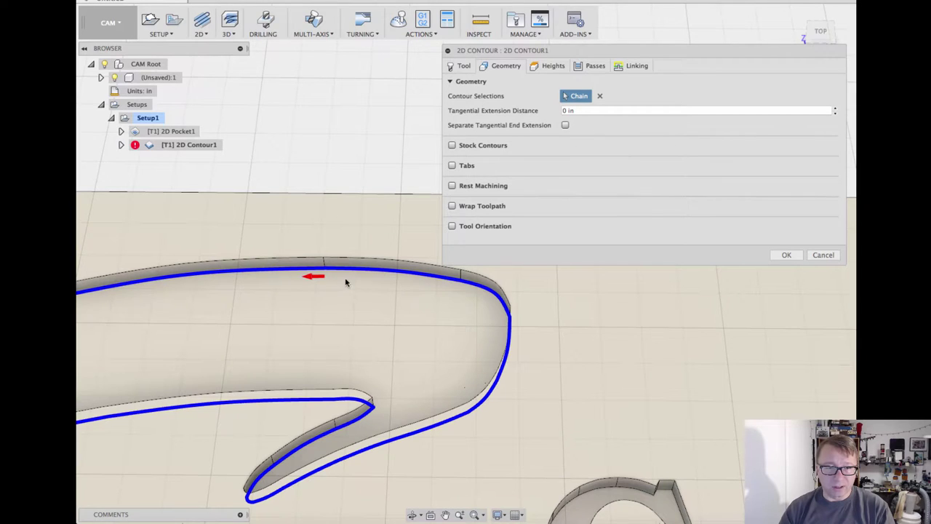
left_click(314, 276)
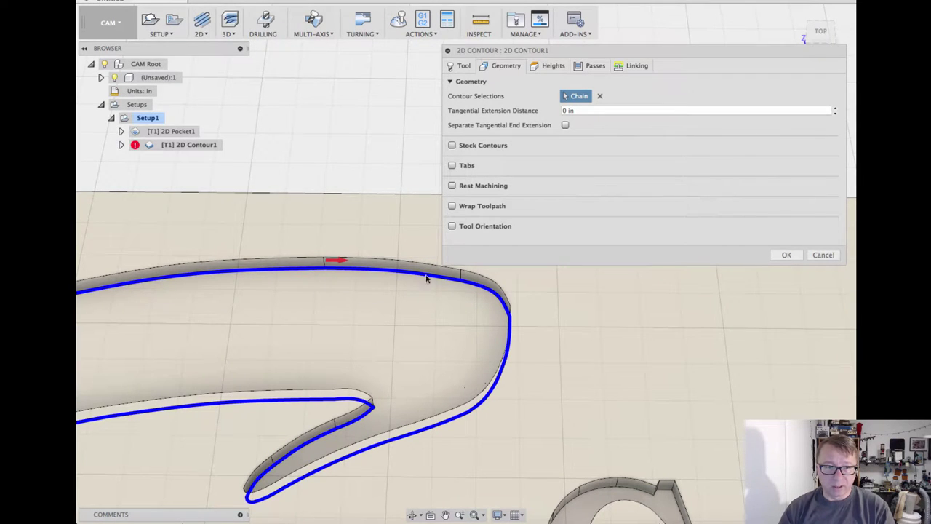
left_click(785, 255)
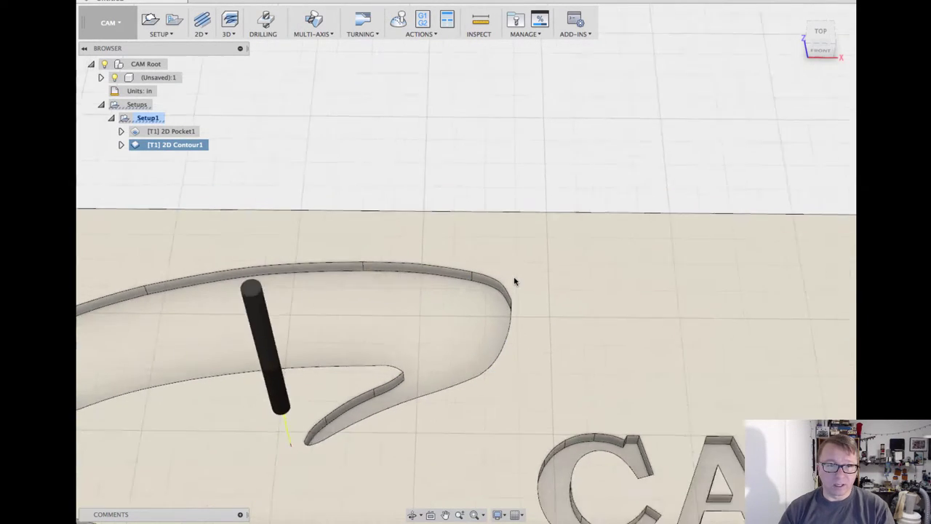
Look down on the plate's toolpath, toggling body visibility, and start the simulation
scroll(514, 280, "down", 3)
scroll(462, 221, "down", 1)
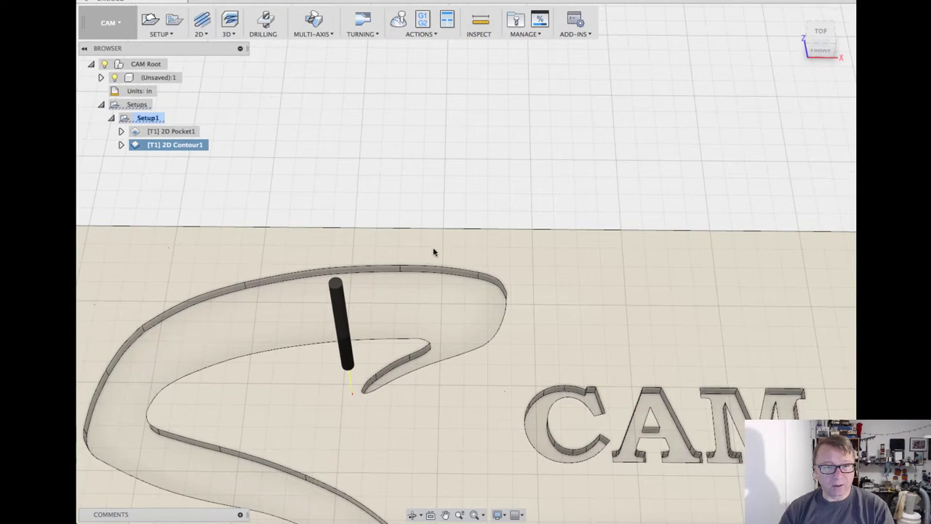
middle_click_drag(434, 252, 435, 169, "shift")
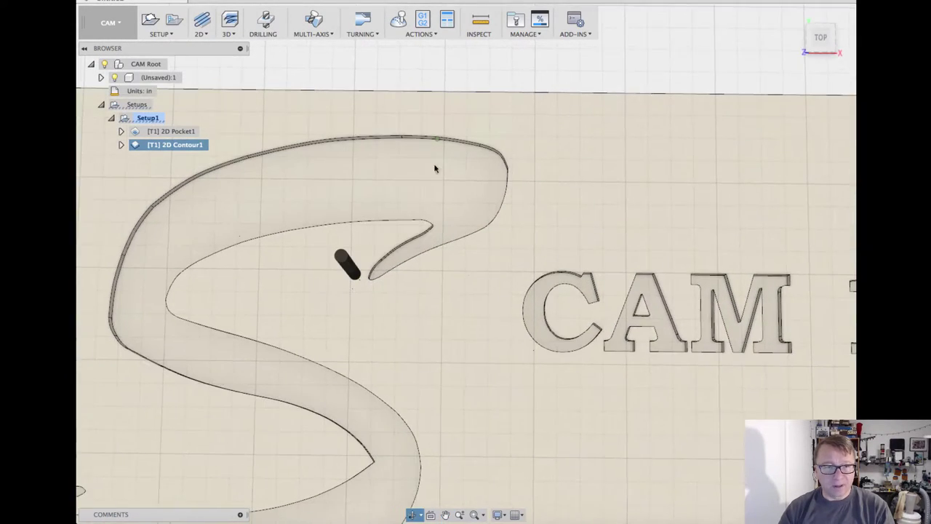
scroll(420, 217, "up", 3)
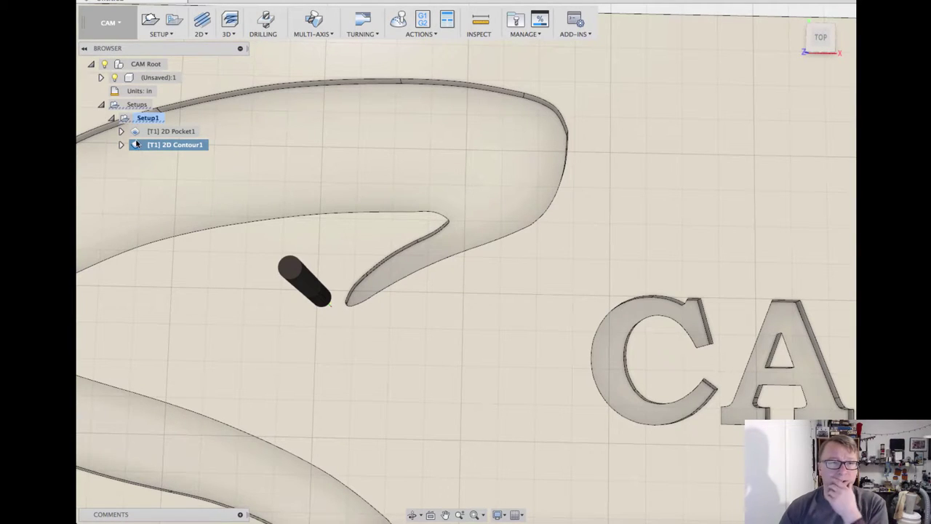
left_click(102, 78)
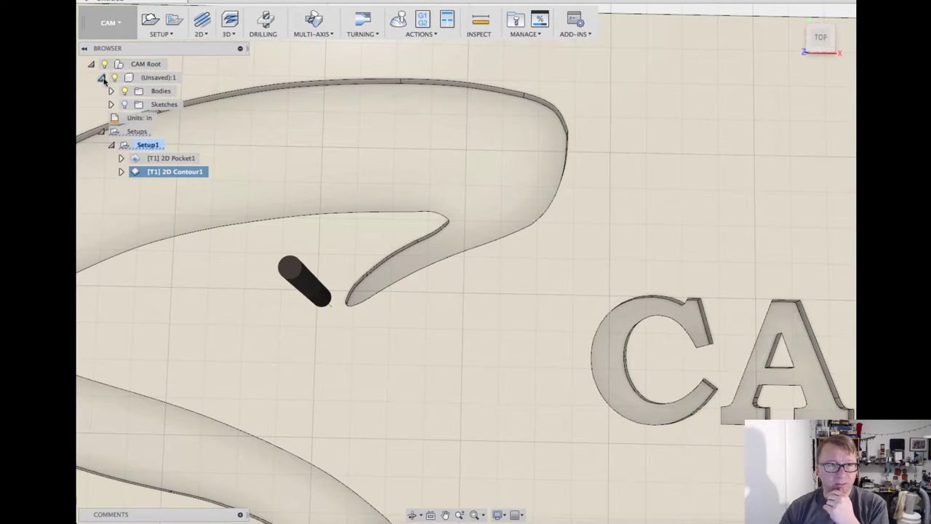
left_click(125, 91)
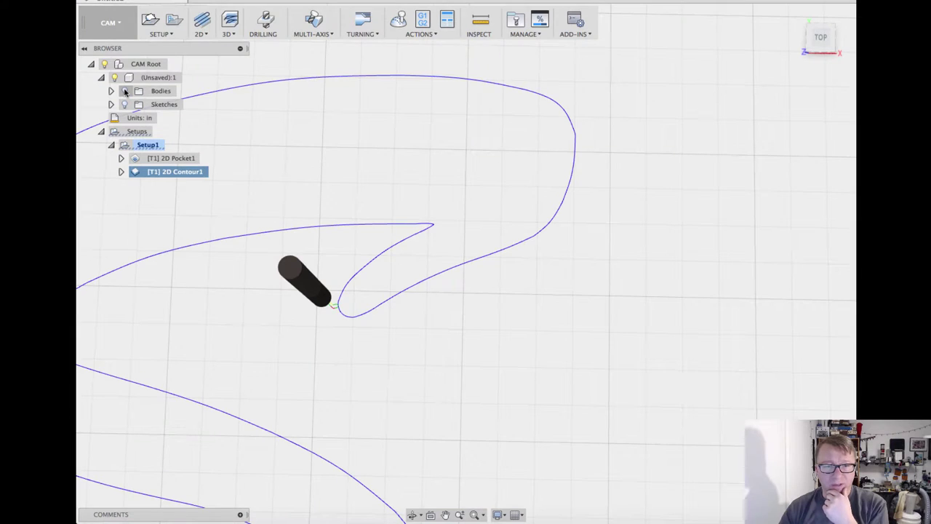
left_click(125, 91)
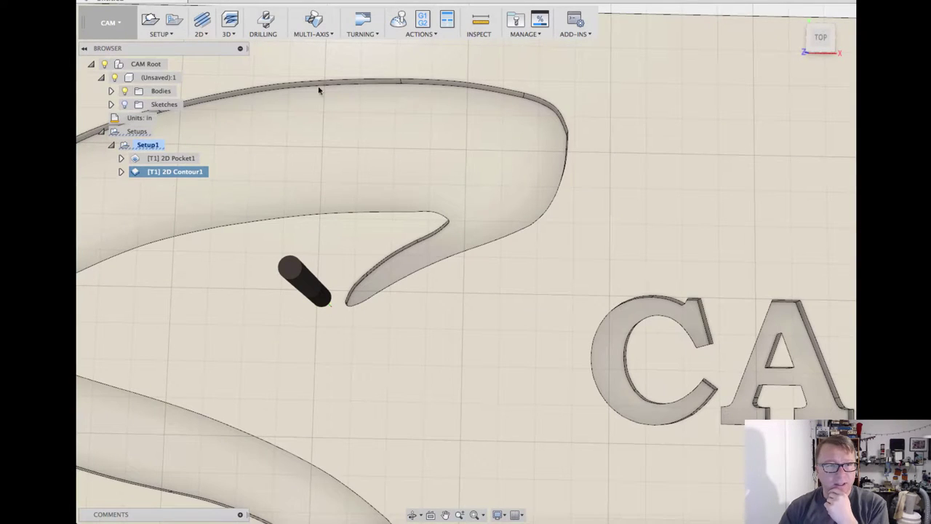
left_click(398, 20)
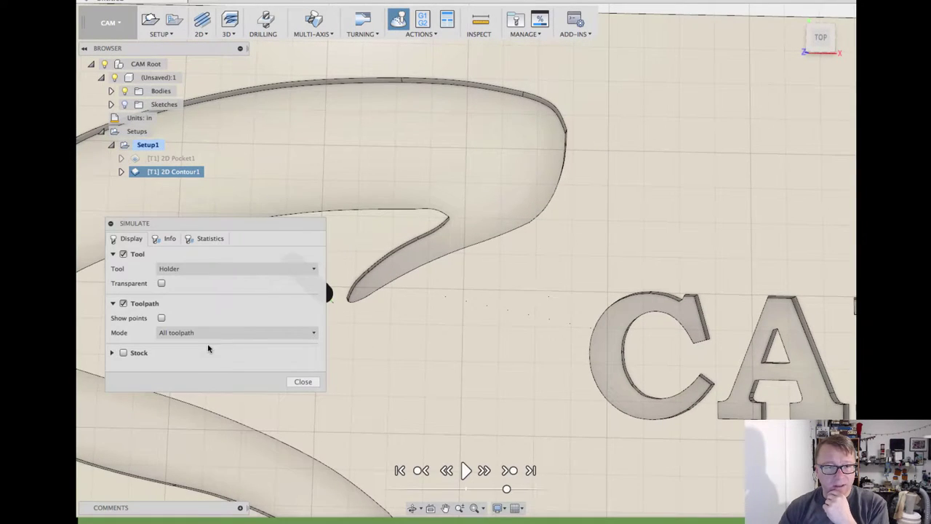
Play the reversed contour simulation with stock shown, zooming along the S
left_click(123, 353)
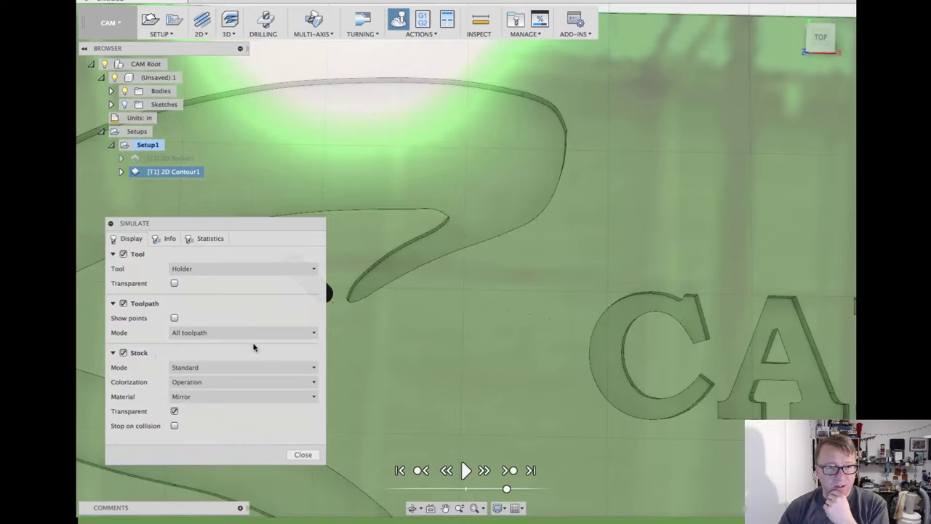
left_click(464, 470)
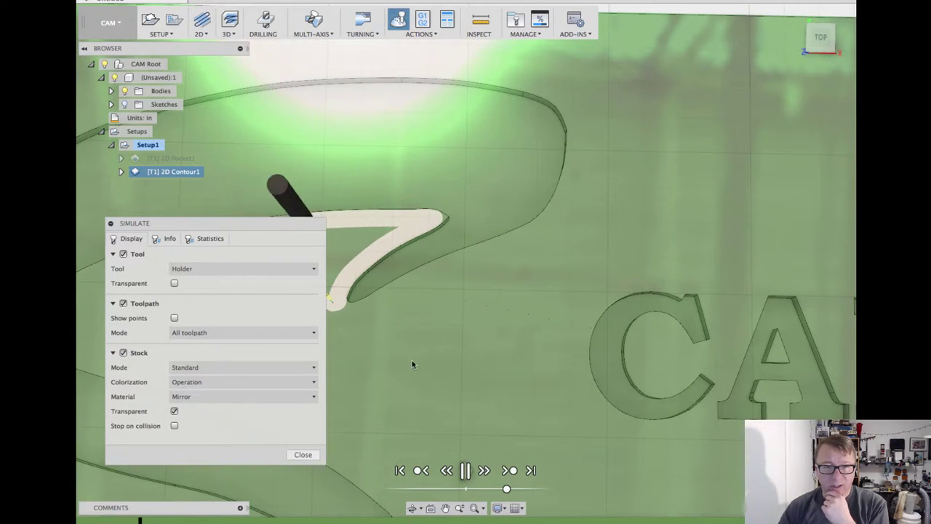
scroll(444, 332, "down", 3)
scroll(733, 245, "up", 5)
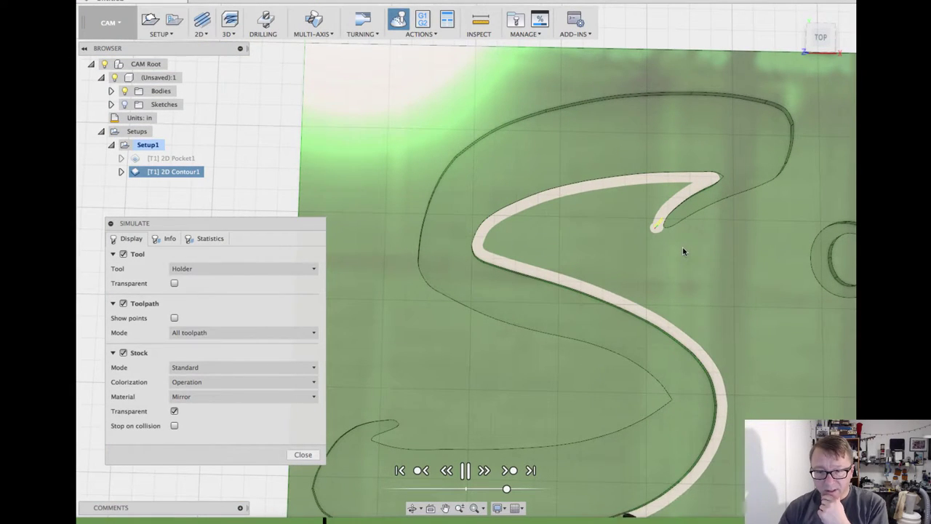
scroll(683, 249, "down", 2)
scroll(686, 179, "up", 2)
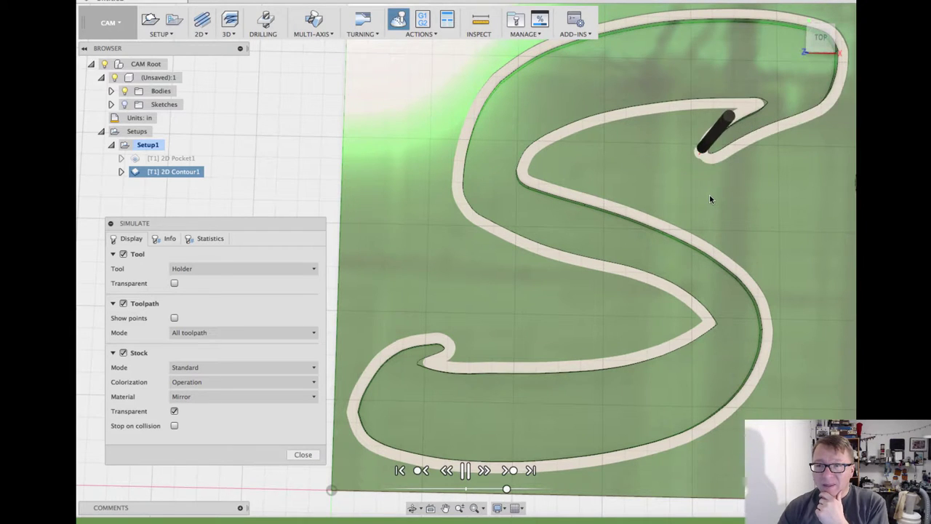
middle_click_drag(710, 195, 648, 223)
scroll(630, 208, "up", 10)
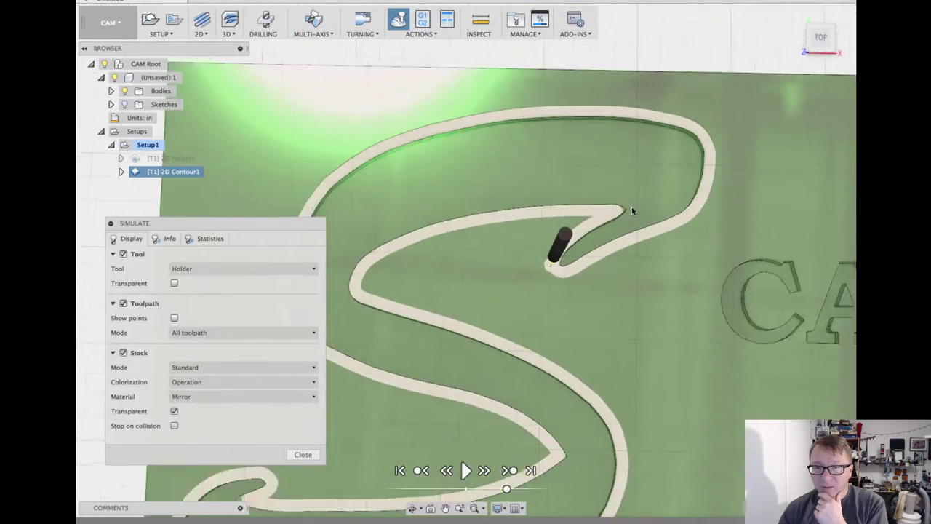
scroll(630, 216, "up", 1)
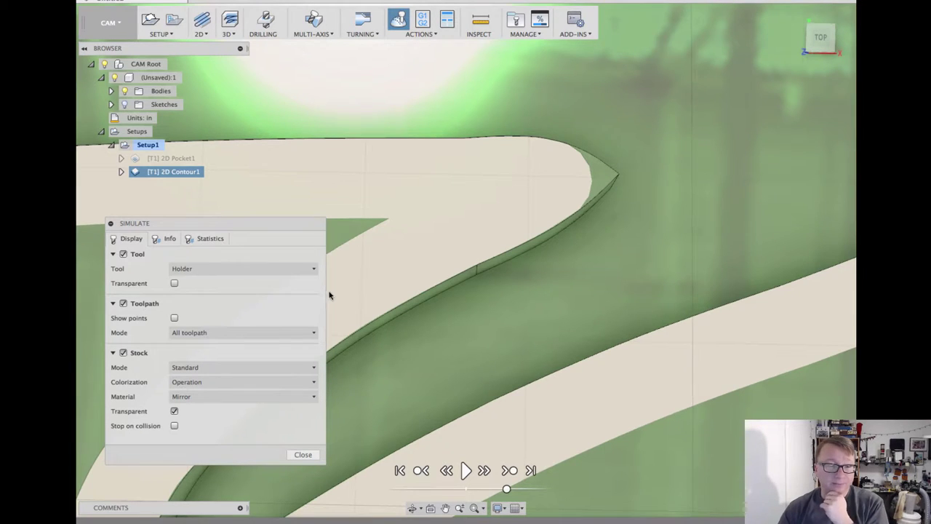
Orbit around the cut S walls beside the tool, then close the simulation
scroll(429, 292, "down", 3)
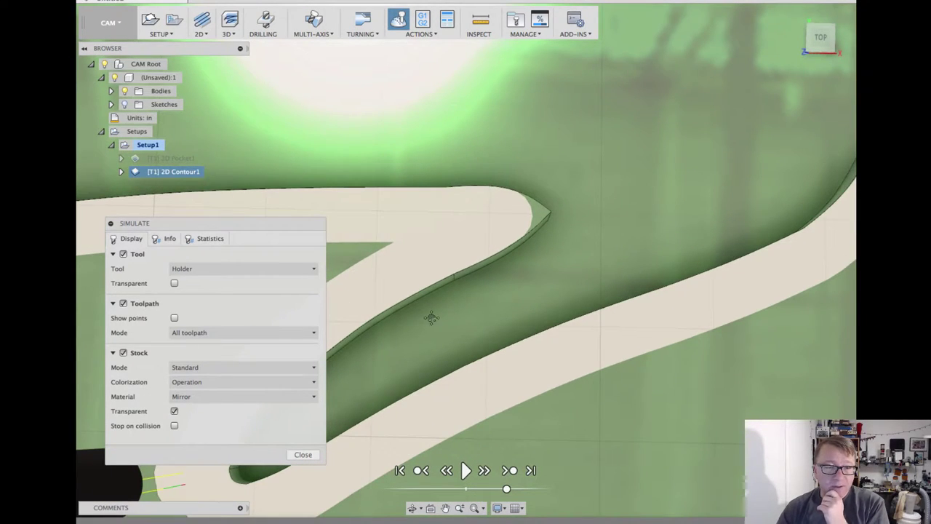
middle_click_drag(432, 318, 478, 270)
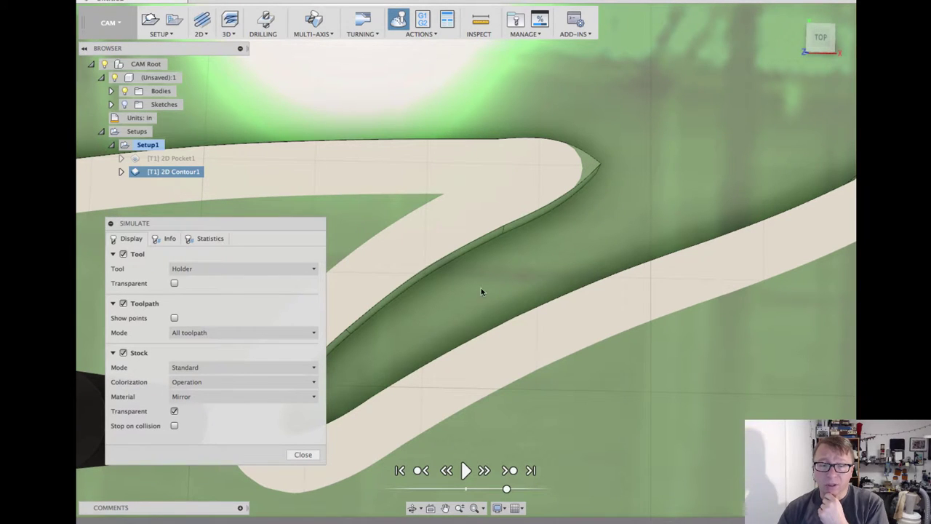
scroll(471, 298, "down", 2)
middle_click_drag(475, 303, 433, 350, "shift")
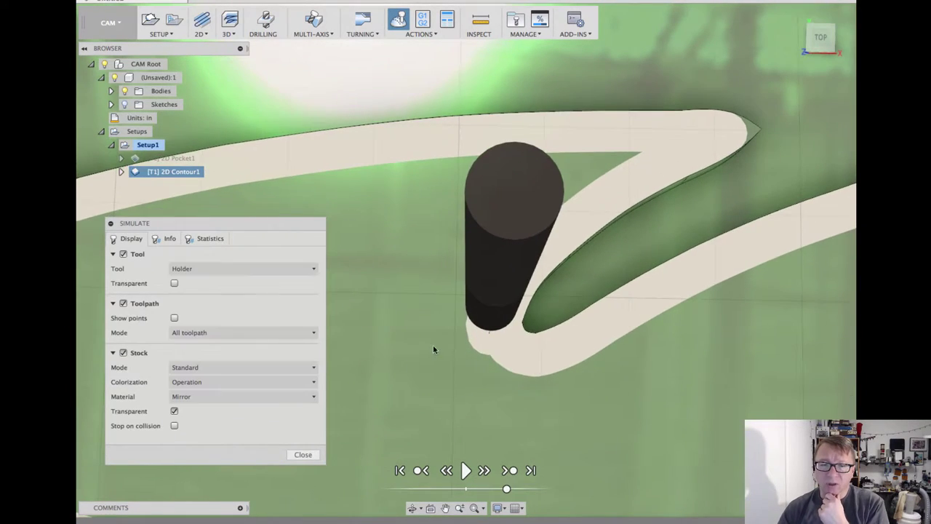
scroll(419, 350, "down", 2)
scroll(430, 353, "up", 5)
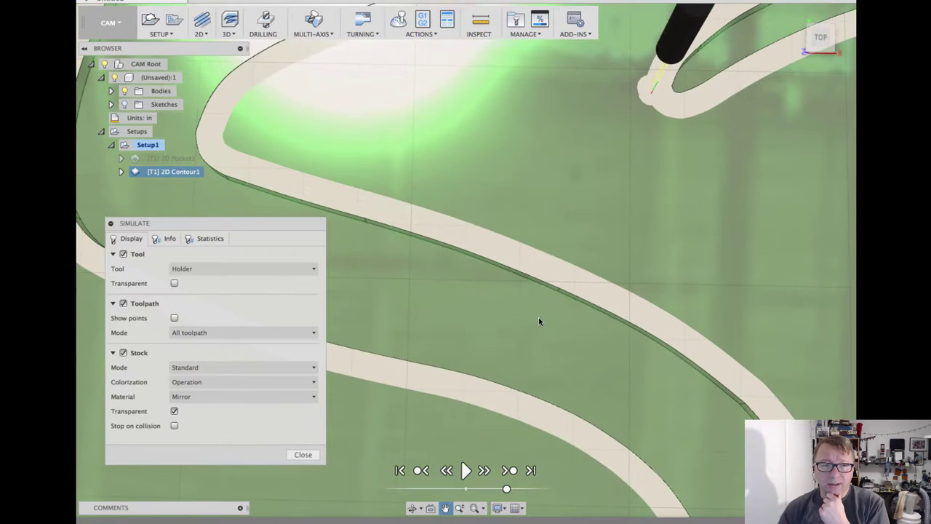
middle_click_drag(541, 322, 645, 318, "shift")
scroll(714, 284, "up", 5)
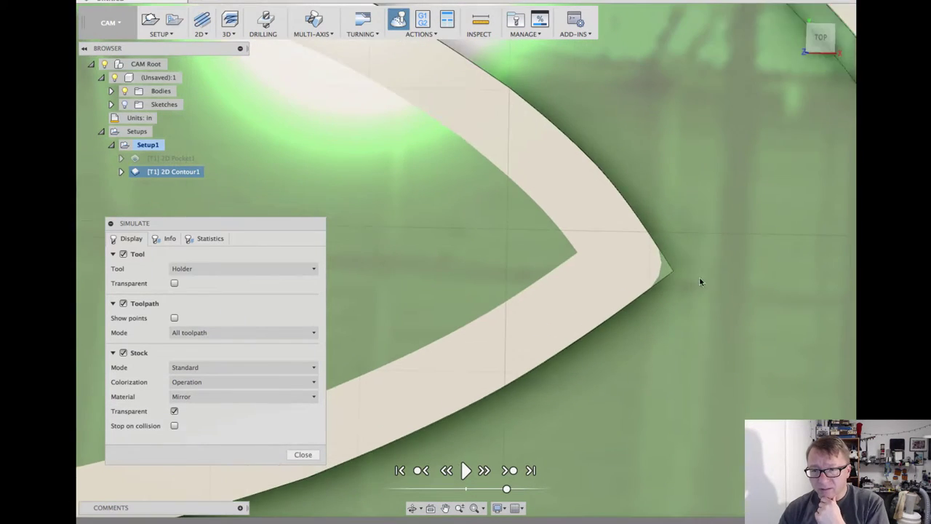
scroll(636, 241, "down", 5)
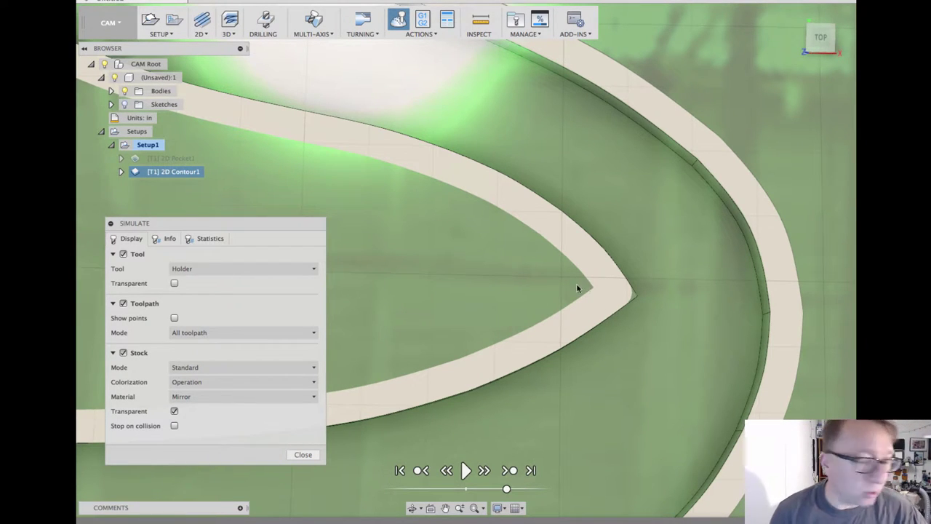
scroll(590, 291, "down", 2)
scroll(591, 287, "down", 6)
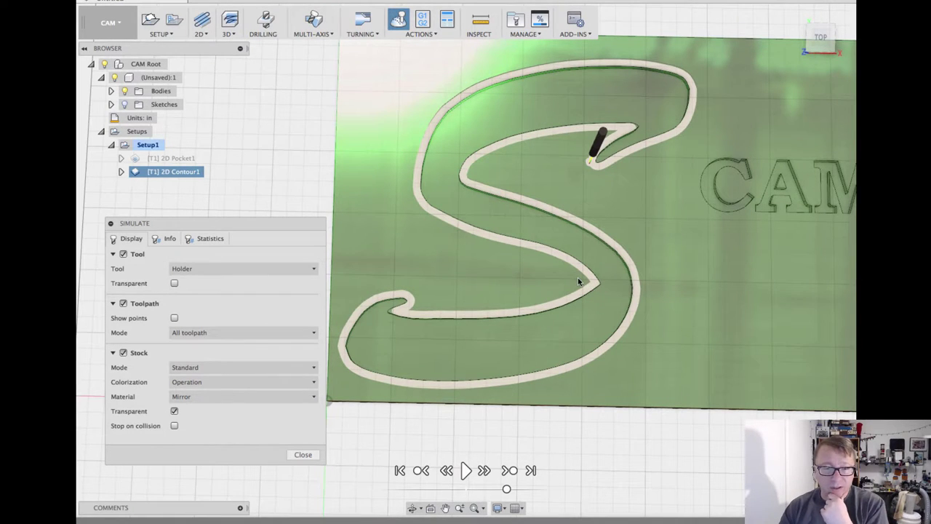
left_click(319, 454)
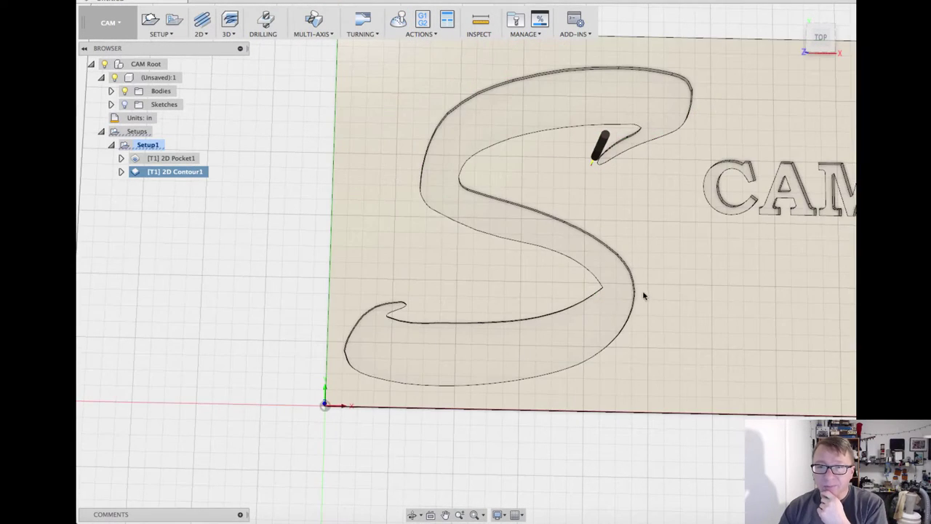
Start an Engrave operation using the 1/2-inch 60° V-Bit, after comparing the 45° and 30° bits
middle_click_drag(642, 295, 405, 353)
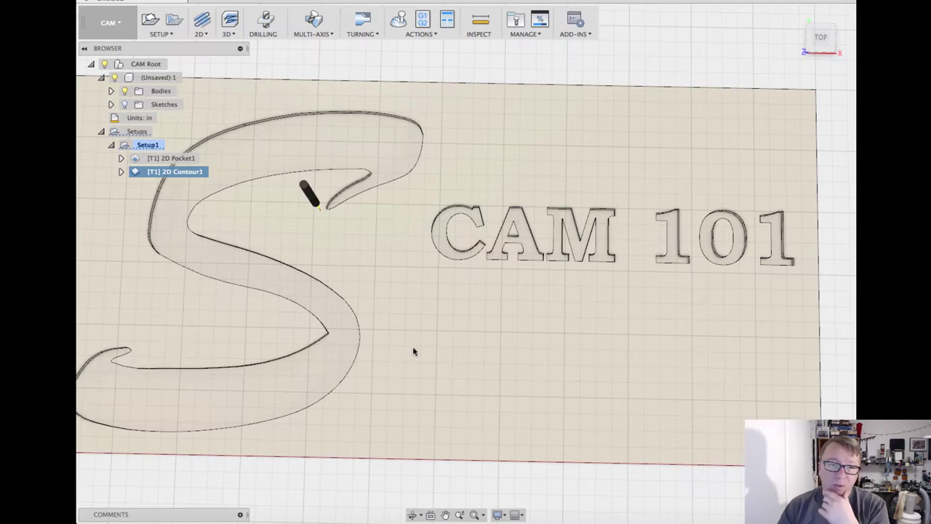
left_click(202, 34)
left_click(212, 152)
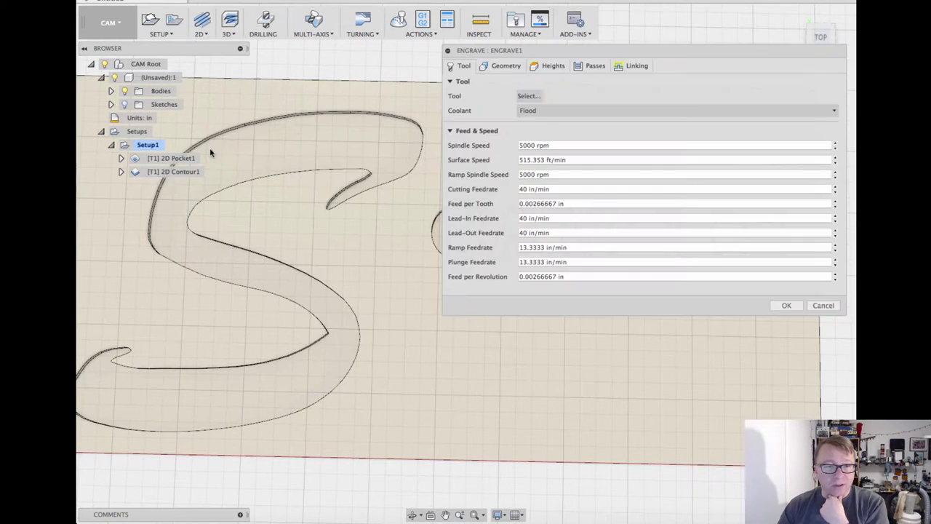
left_click(529, 95)
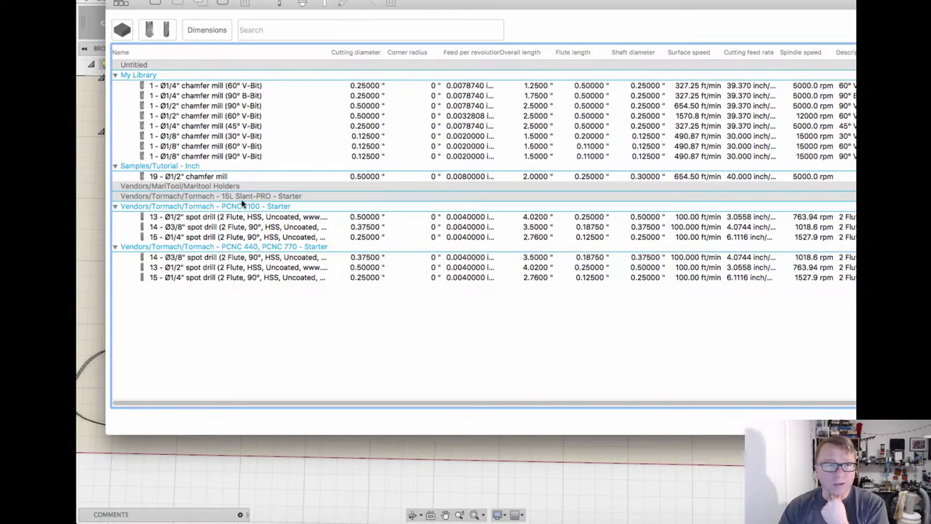
left_click(215, 117)
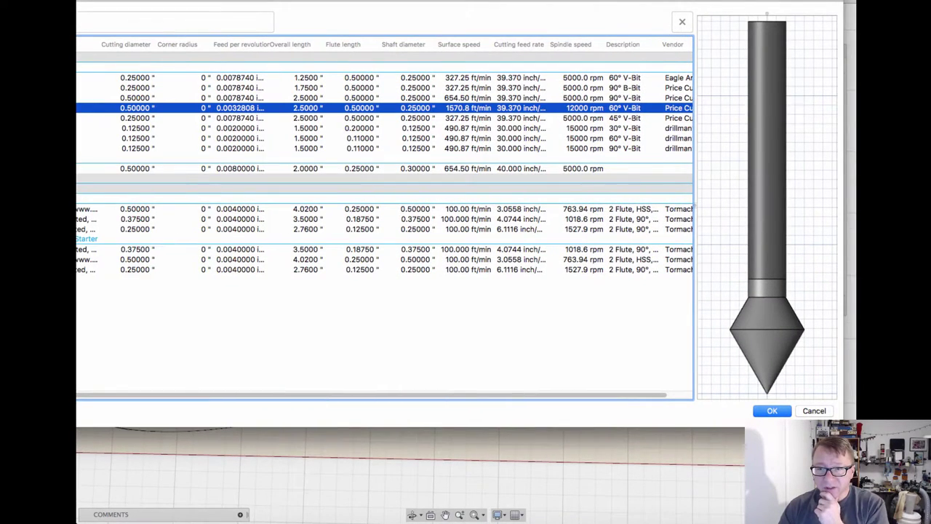
left_click(469, 118)
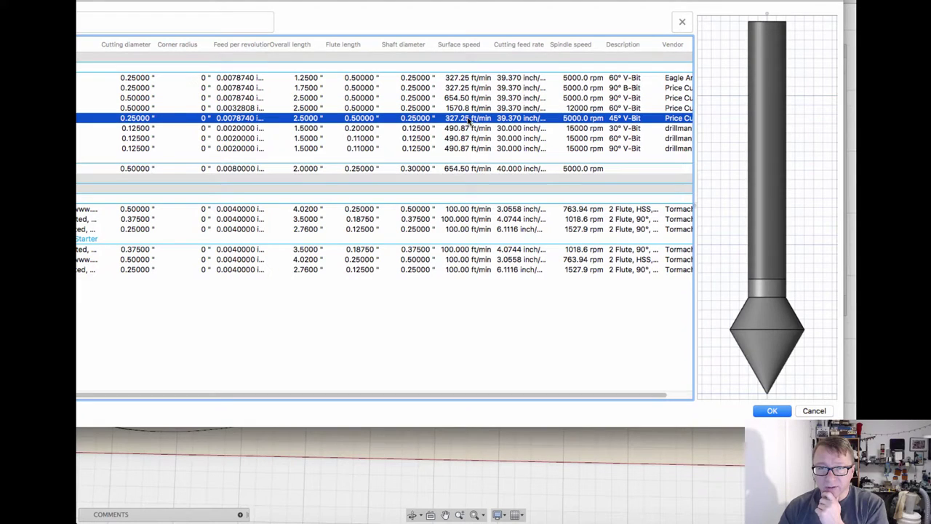
left_click(467, 128)
left_click(463, 108)
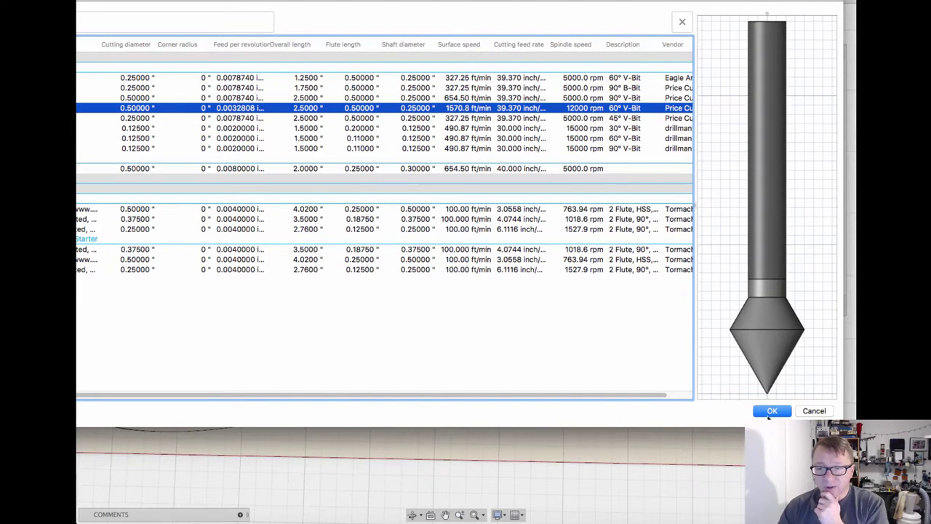
left_click(772, 411)
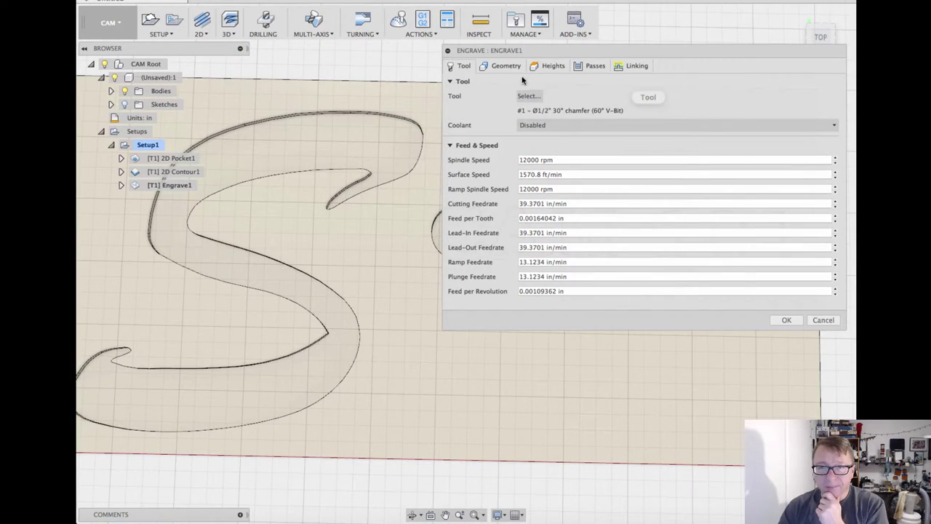
Chain-select the CAM 101 lettering from Sketch1 as the Engrave geometry, with bodies hidden
left_click(505, 66)
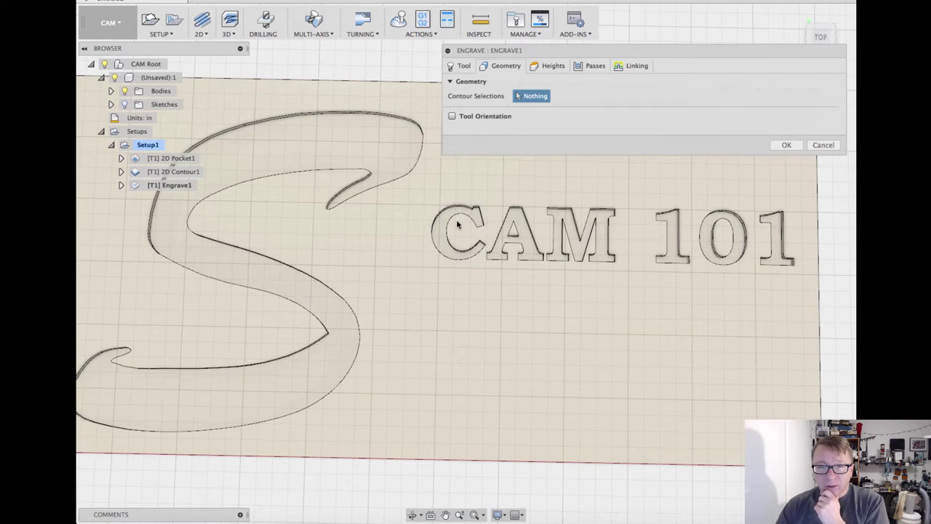
scroll(457, 224, "up", 3)
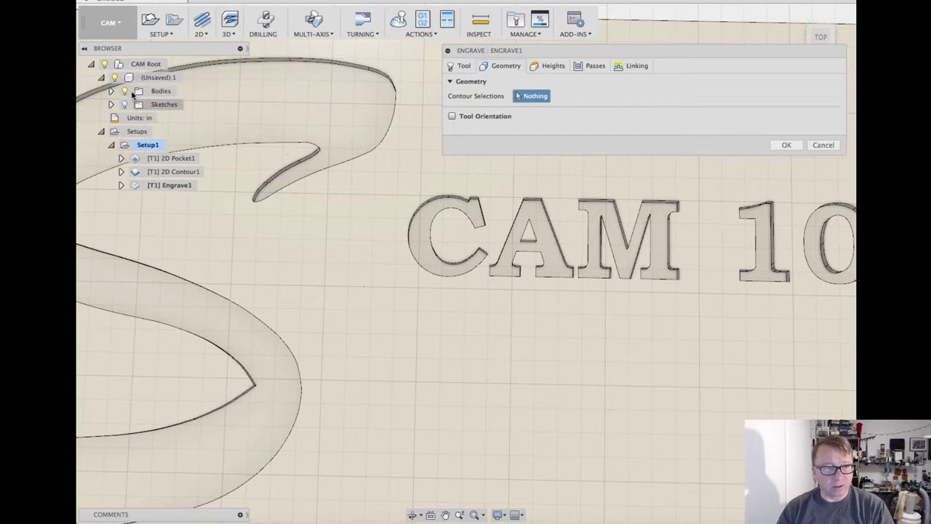
left_click(110, 104)
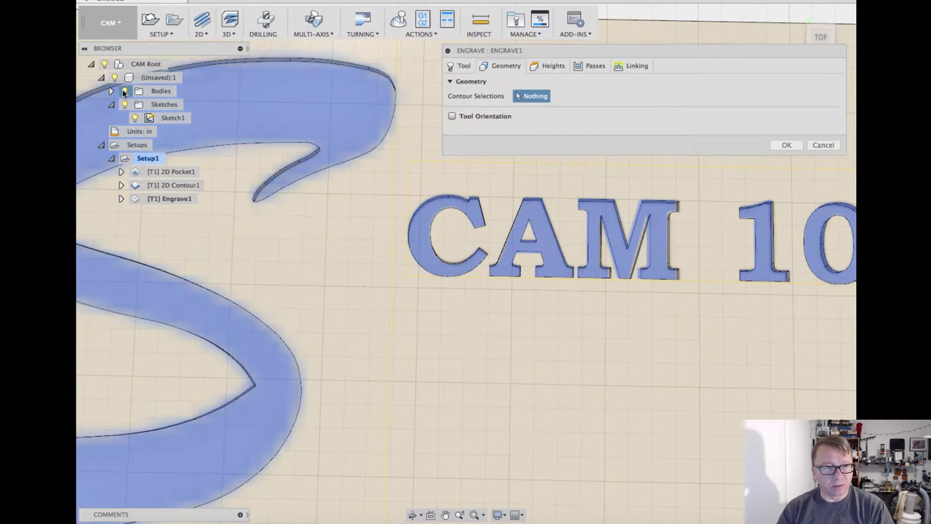
left_click(123, 91)
left_click(467, 206)
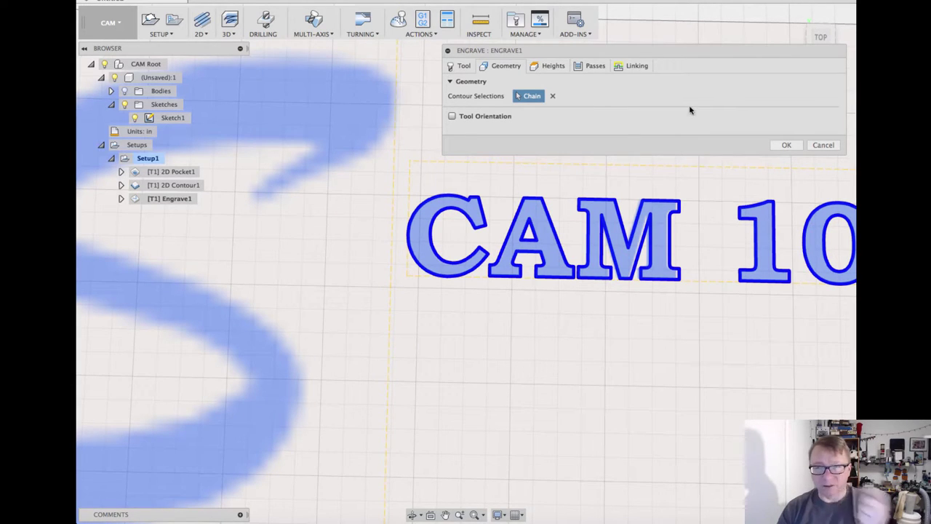
left_click(553, 66)
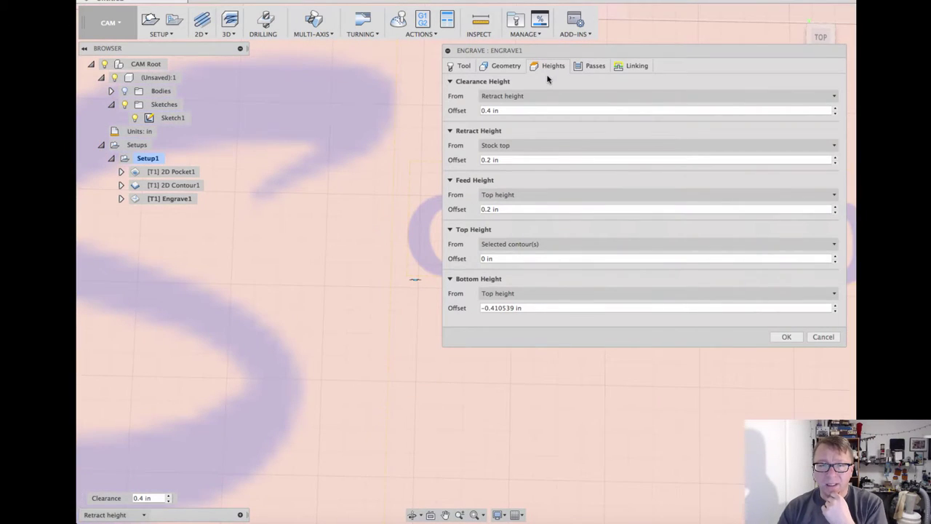
Review Engrave1's heights, passes and linking, then generate its toolpath along CAM 101
left_click(520, 309)
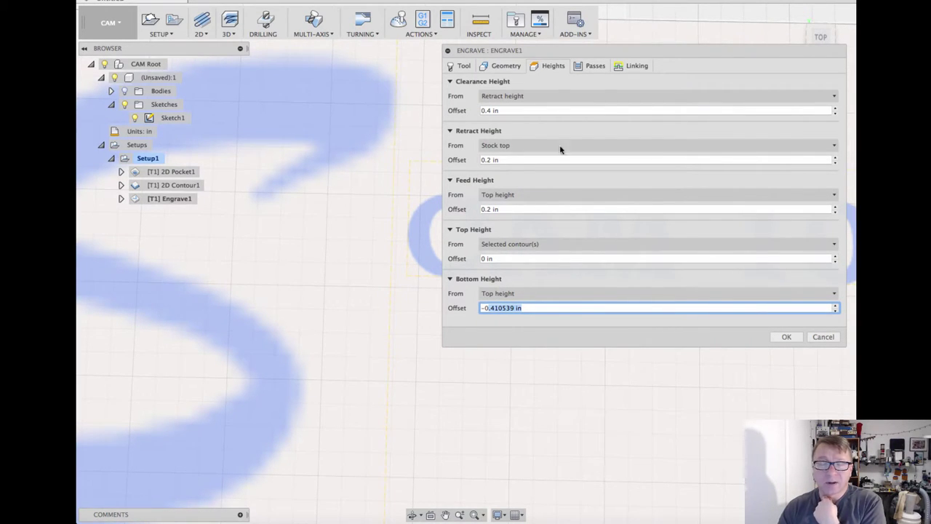
left_click(589, 66)
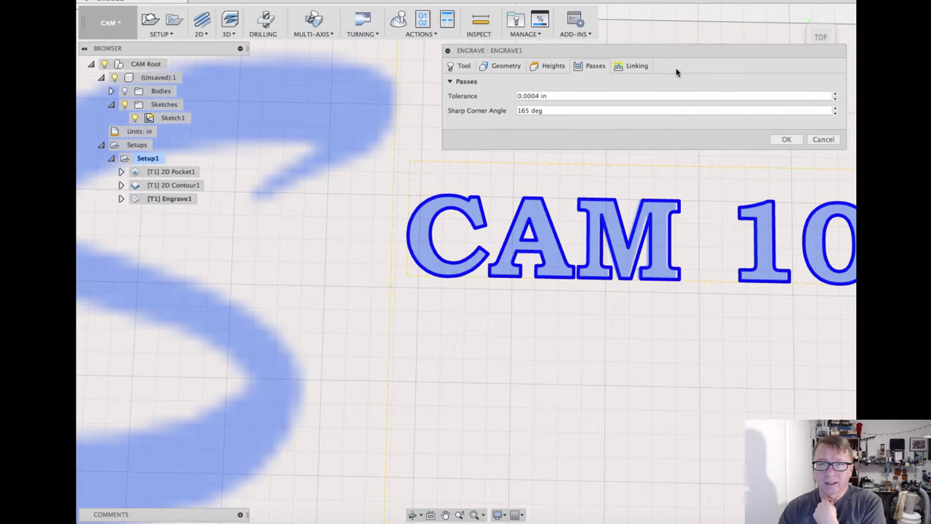
left_click(638, 67)
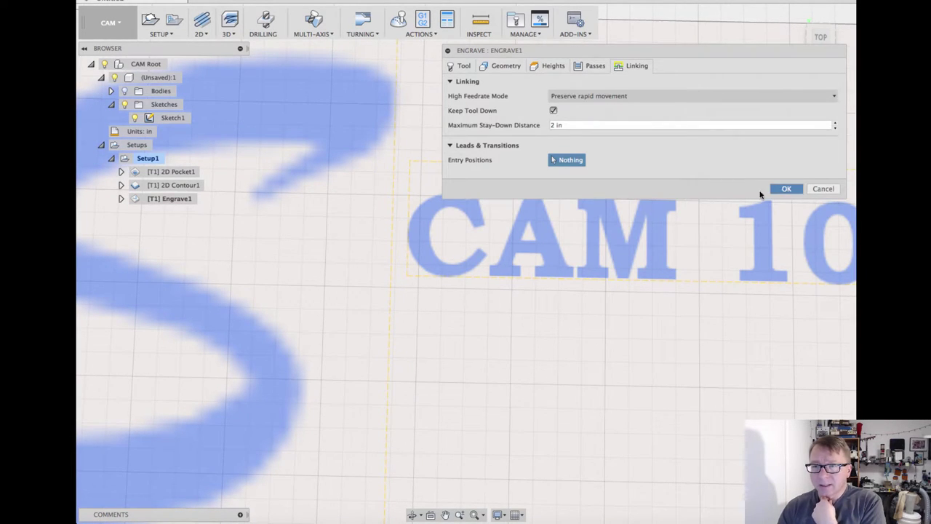
left_click(785, 188)
scroll(595, 242, "down", 3)
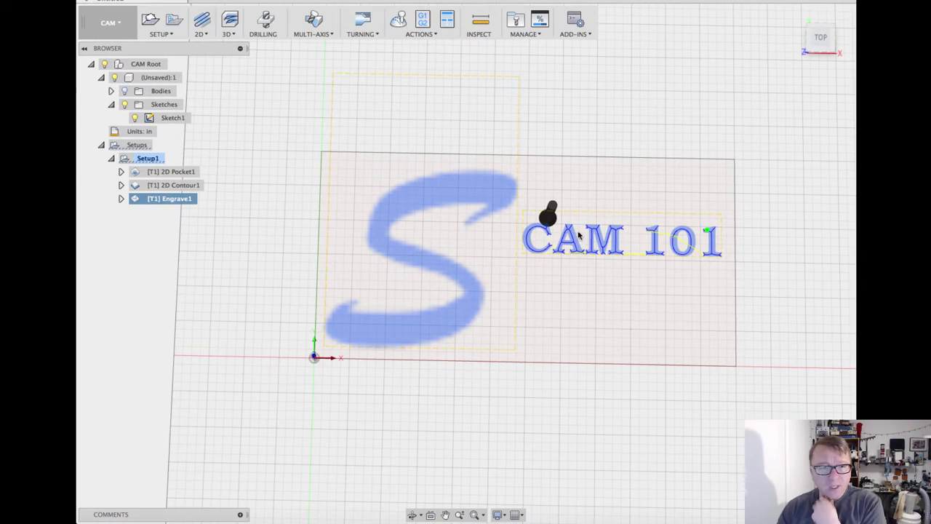
scroll(580, 234, "up", 10)
middle_click_drag(589, 274, 524, 196)
scroll(525, 193, "up", 5)
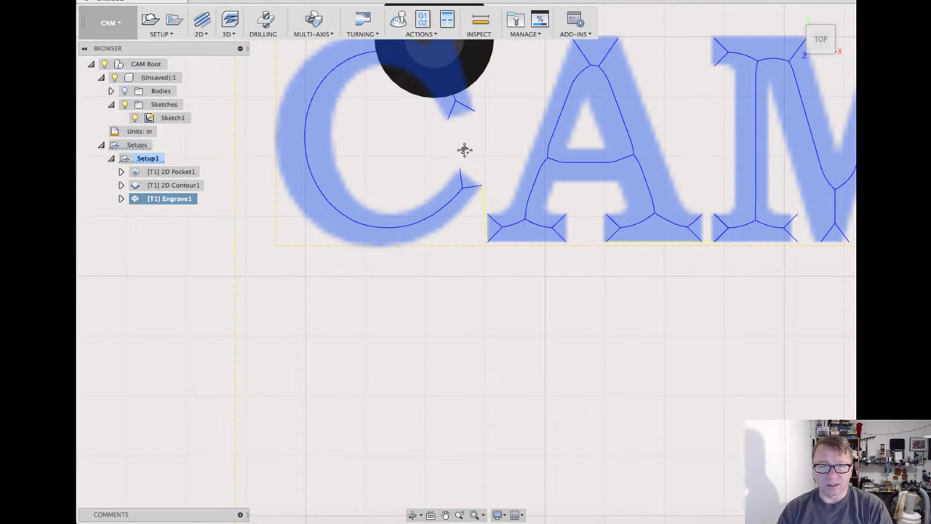
middle_click_drag(464, 150, 403, 181)
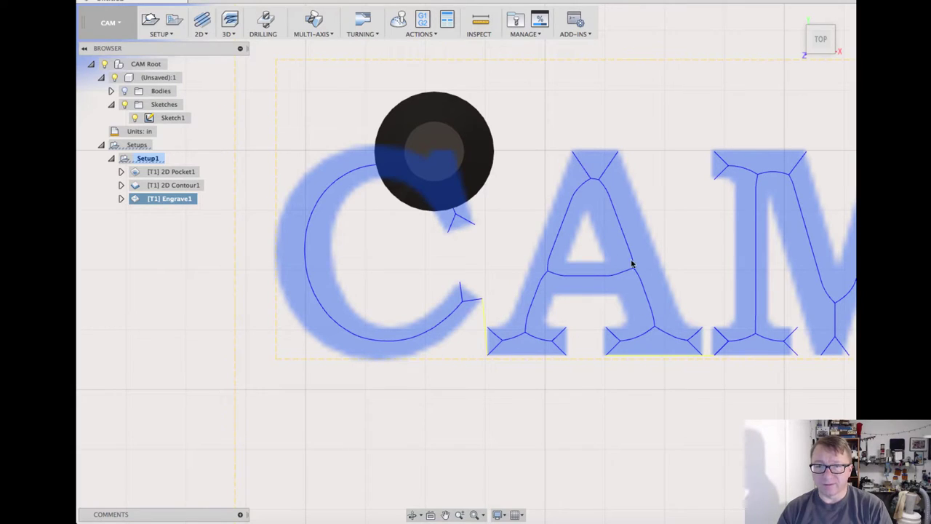
scroll(653, 329, "down", 5)
middle_click_drag(702, 346, 757, 146, "shift")
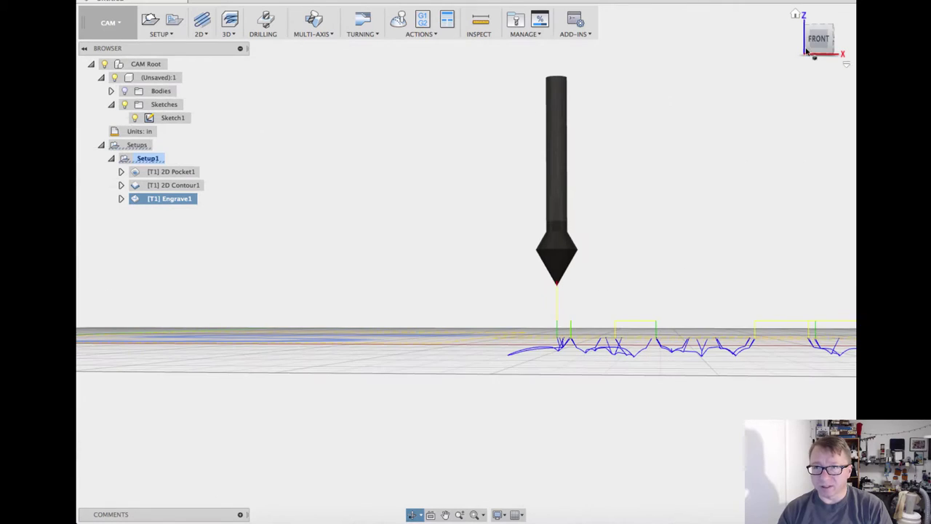
middle_click_drag(616, 361, 387, 279)
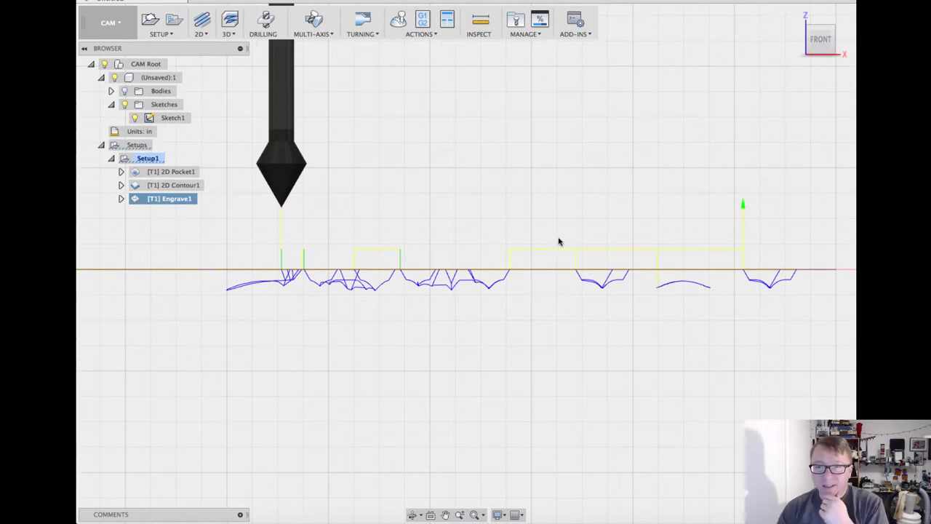
middle_click_drag(557, 241, 295, 188, "shift")
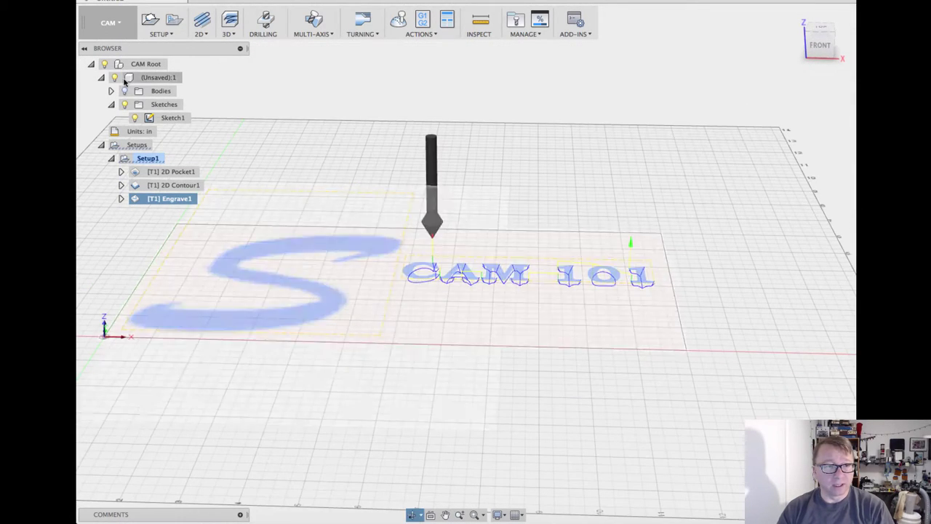
Show the plate body, hide Sketch1 profiles, and play the engraving simulation with opaque stock
left_click(124, 91)
left_click(135, 118)
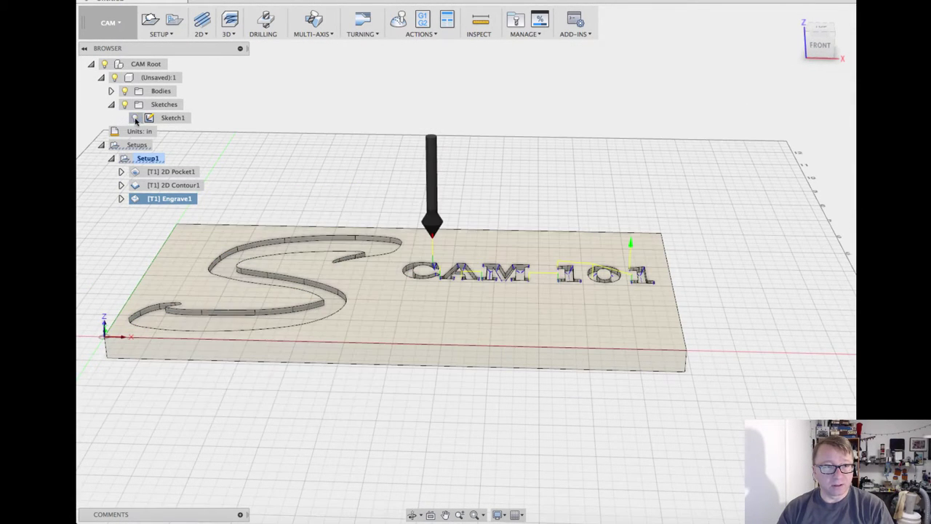
left_click(399, 19)
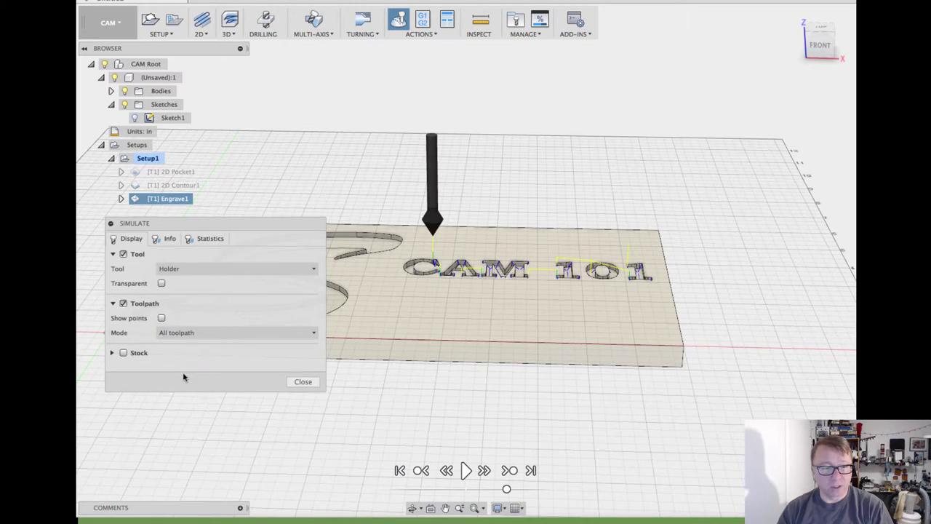
left_click(123, 354)
scroll(382, 300, "up", 3)
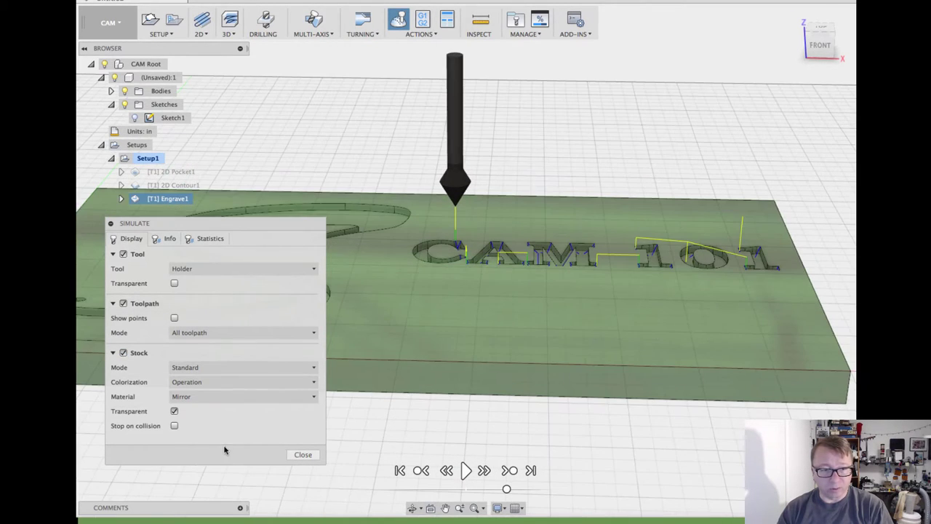
left_click(174, 411)
middle_click_drag(470, 317, 485, 319)
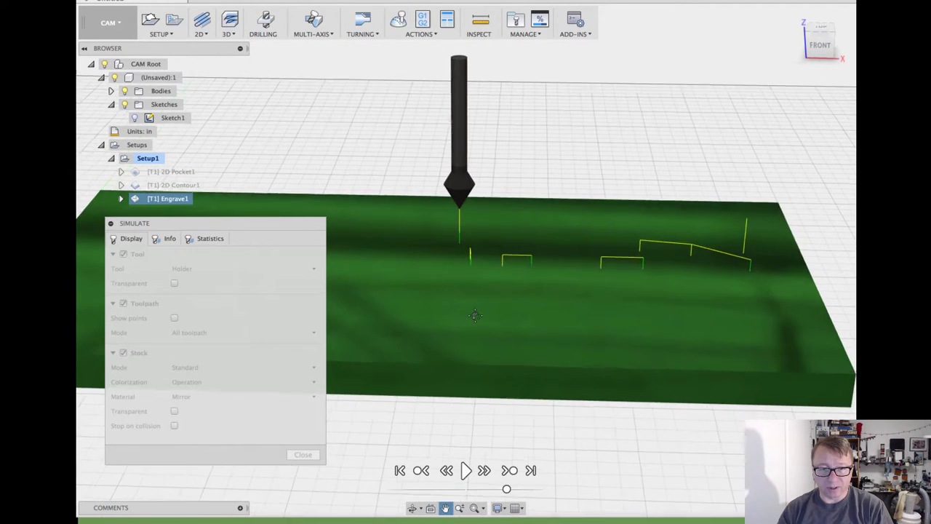
left_click(466, 470)
Orbit around the V-carved CAM 101 letters and read statistics: 0:01:07 over 34.4615 in
scroll(536, 289, "up", 5)
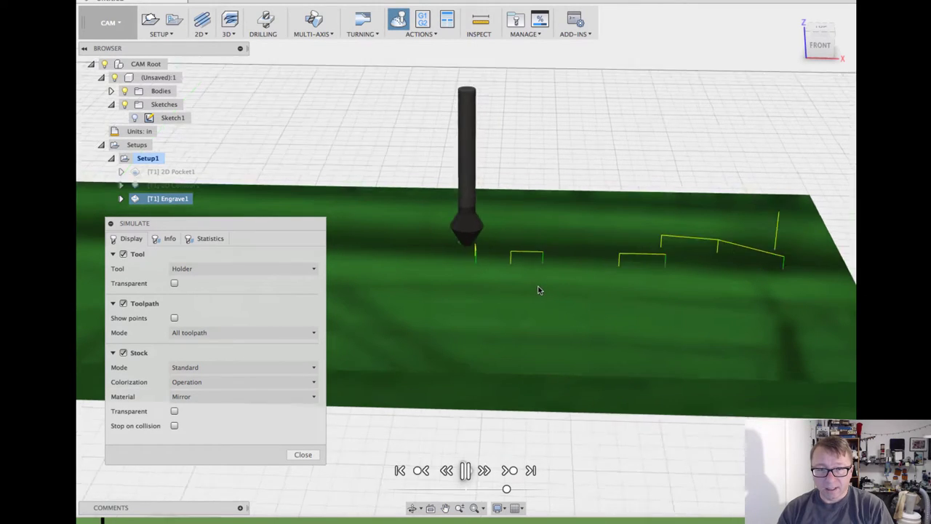
scroll(563, 306, "down", 3)
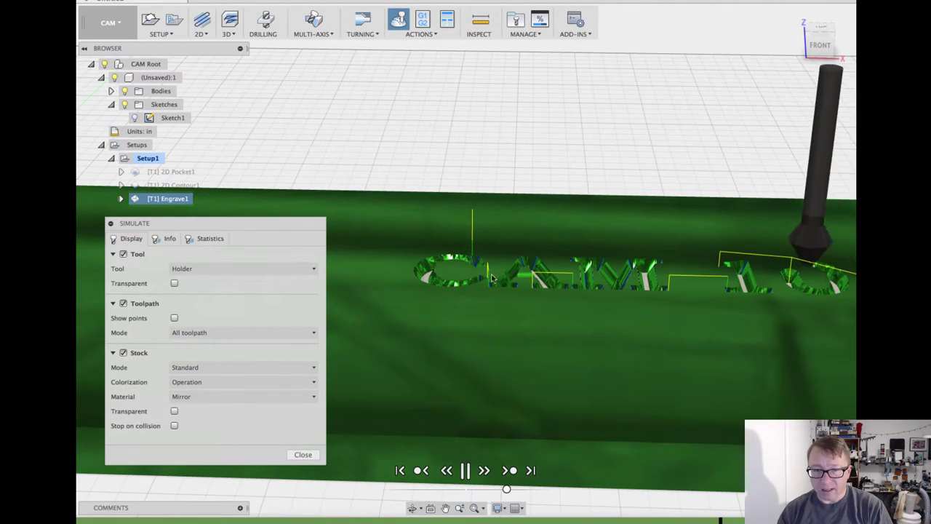
scroll(476, 283, "up", 2)
scroll(495, 281, "up", 5)
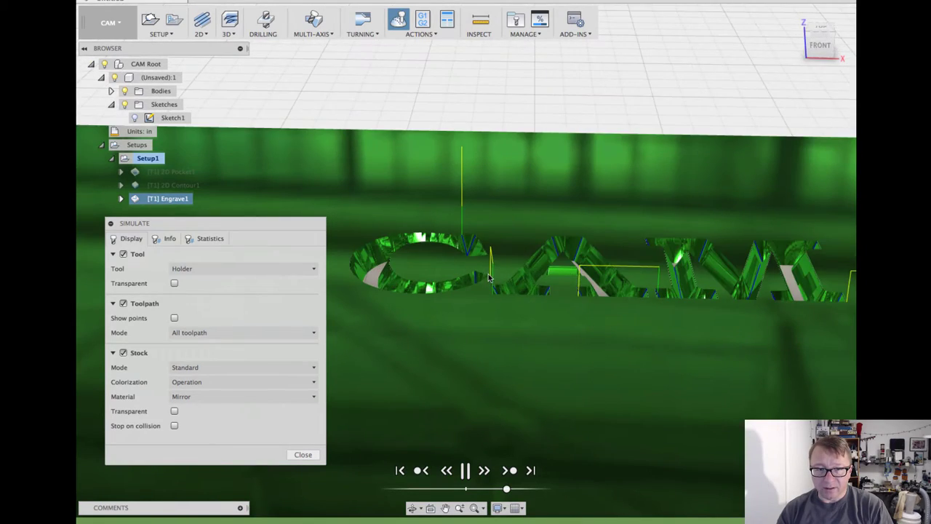
middle_click_drag(495, 280, 480, 273, "shift")
scroll(477, 271, "up", 4)
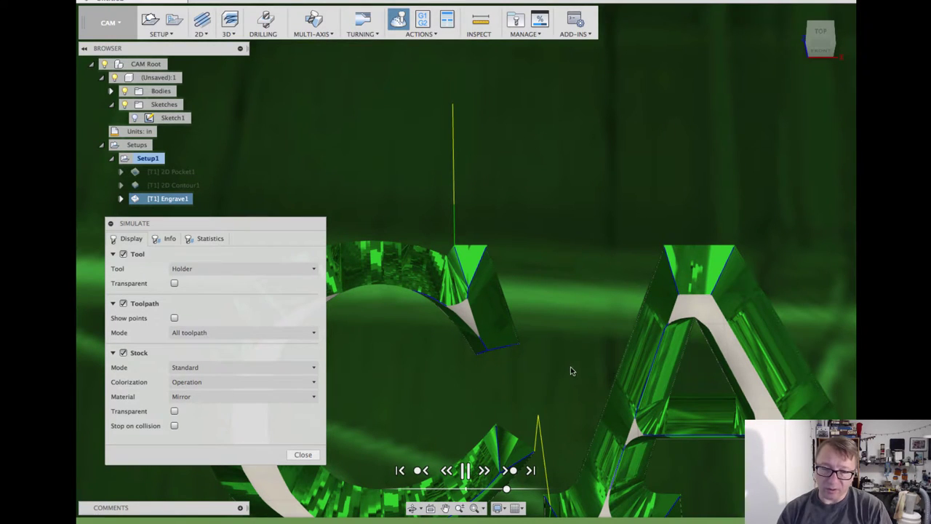
scroll(606, 376, "down", 5)
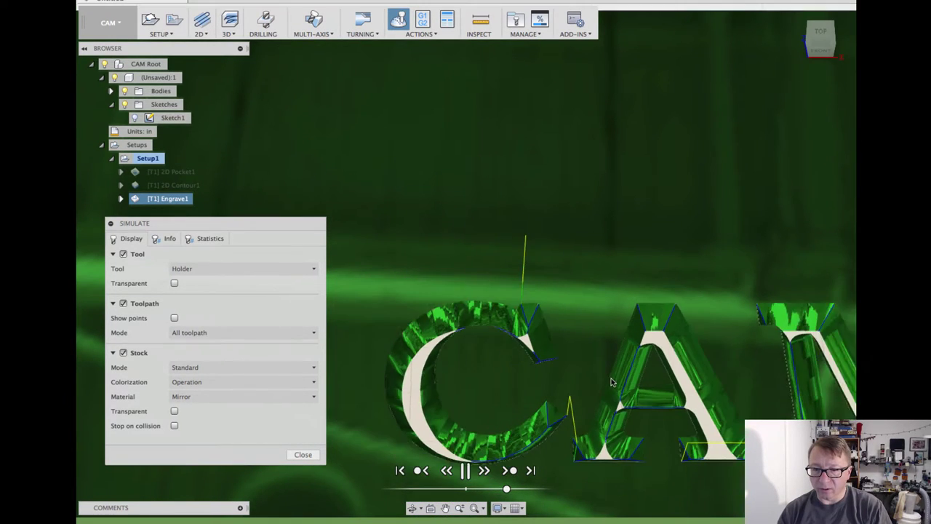
middle_click_drag(609, 380, 580, 366, "shift")
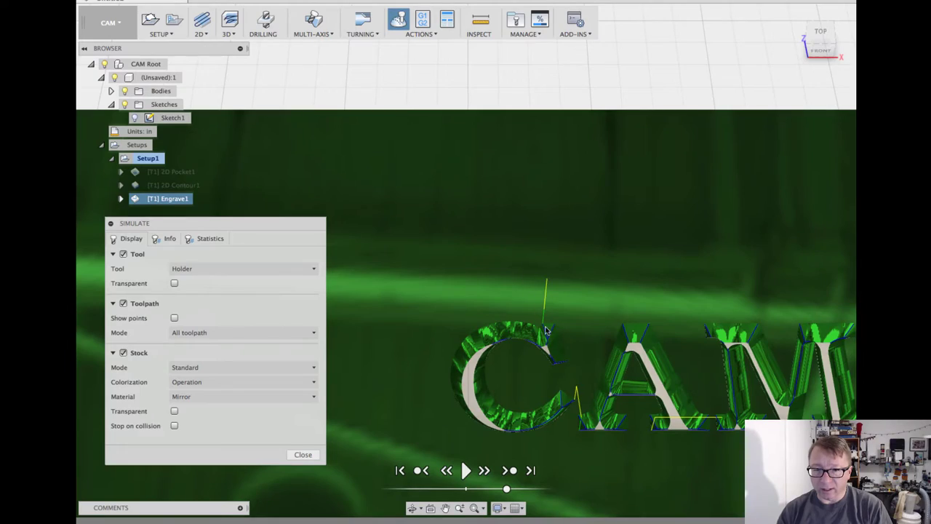
scroll(583, 325, "down", 5)
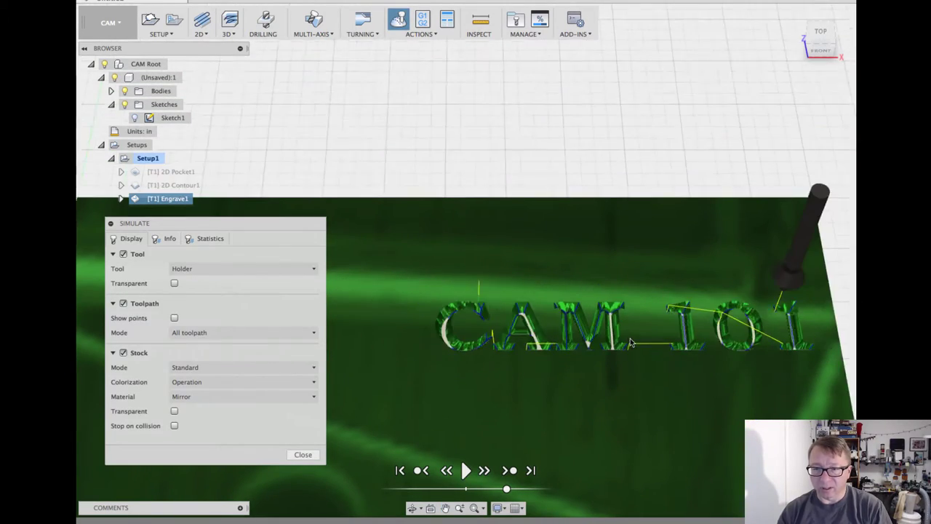
mouse_move(684, 354)
middle_mouse_down("shift")
mouse_move(665, 308)
mouse_move(673, 341)
middle_mouse_up("shift")
left_click(200, 239)
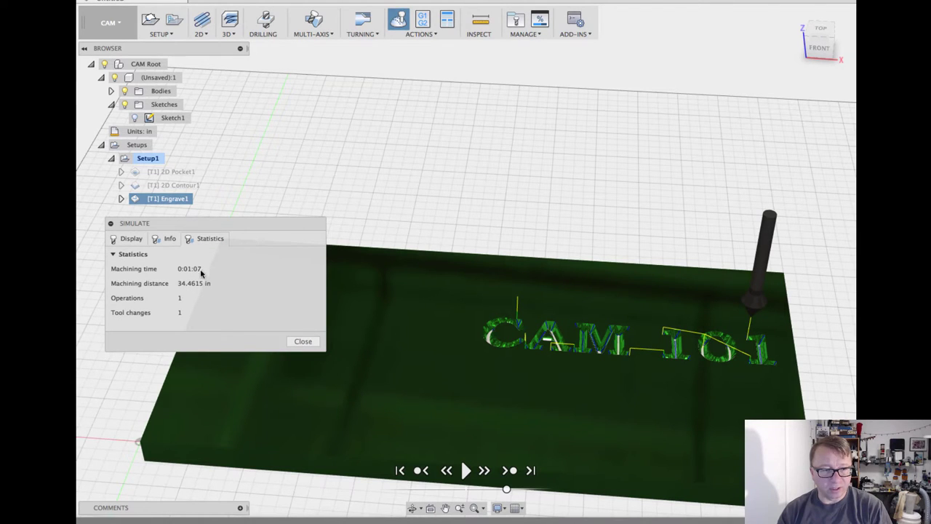
scroll(523, 327, "up", 3)
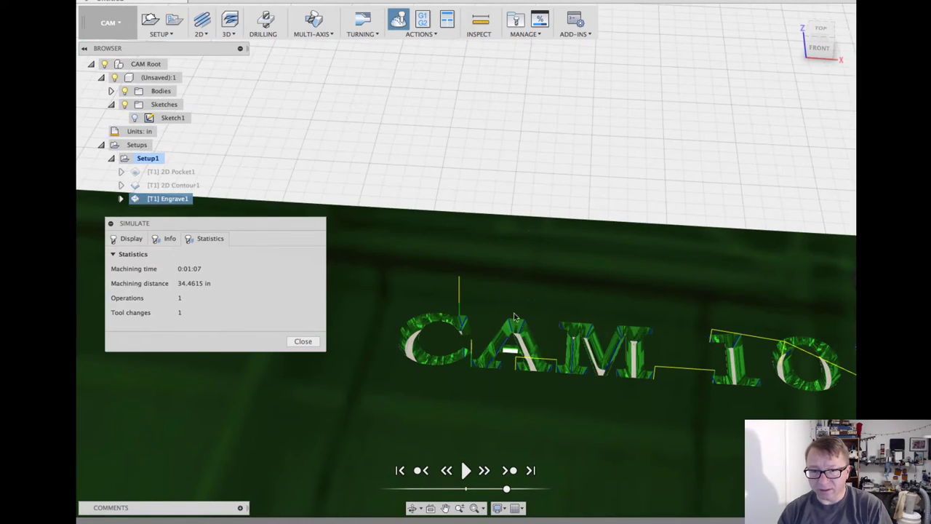
middle_click_drag(513, 317, 447, 231, "shift")
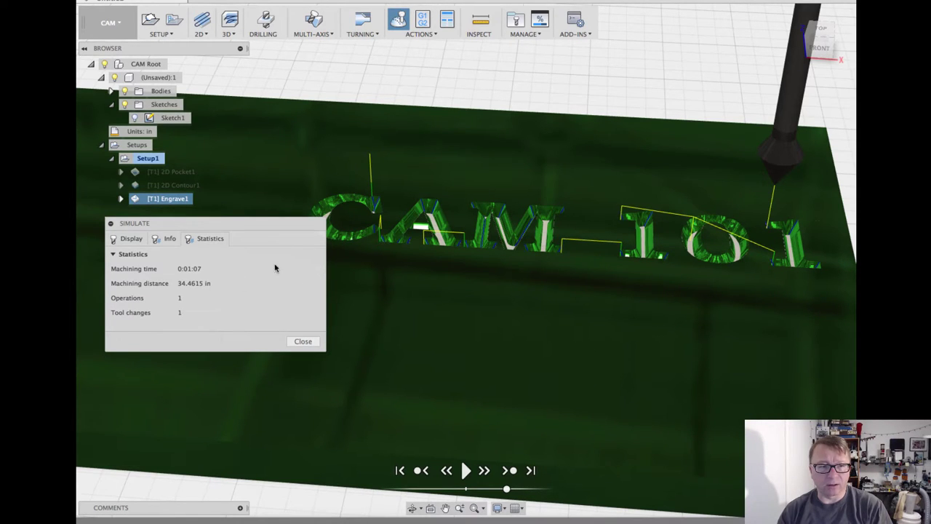
Exit the engraving simulation and start a 2D Contour on the plate's outer edge
left_click(304, 340)
scroll(314, 333, "down", 5)
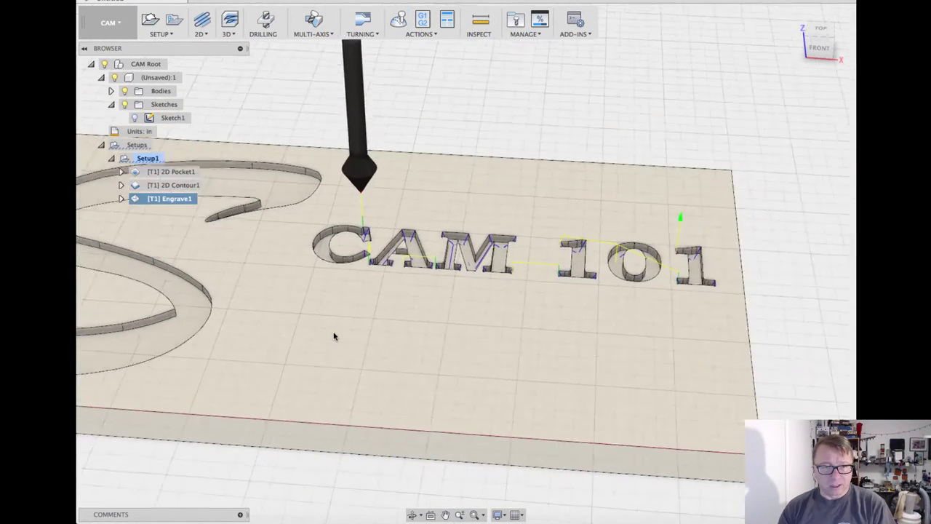
middle_click_drag(401, 353, 403, 373, "shift")
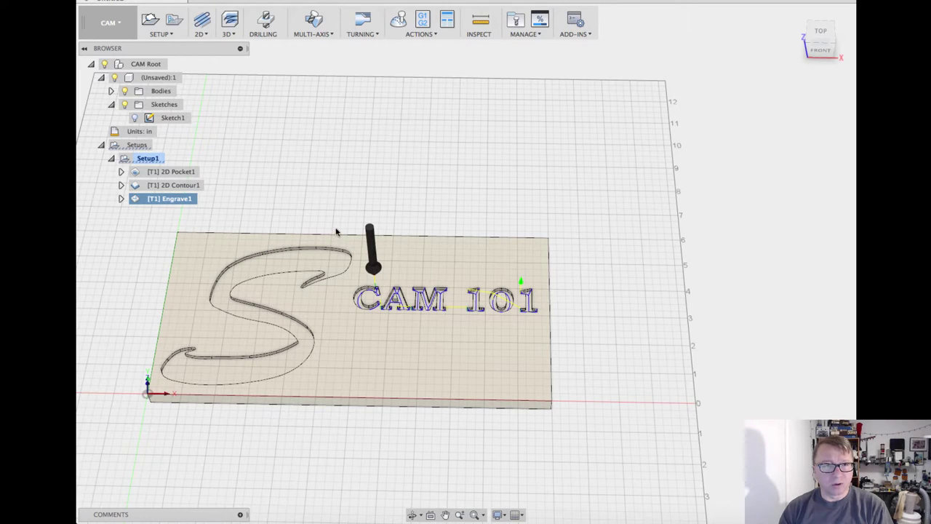
left_click(201, 28)
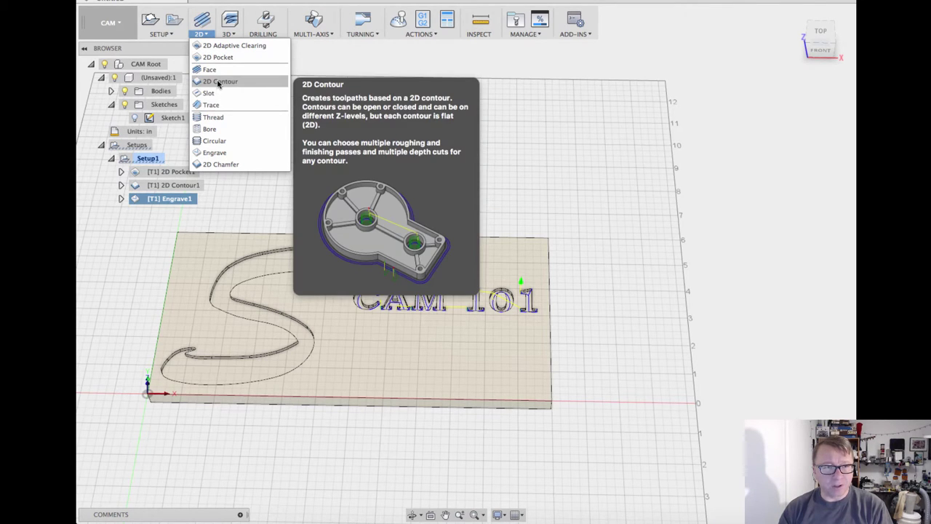
left_click(219, 82)
left_click(503, 66)
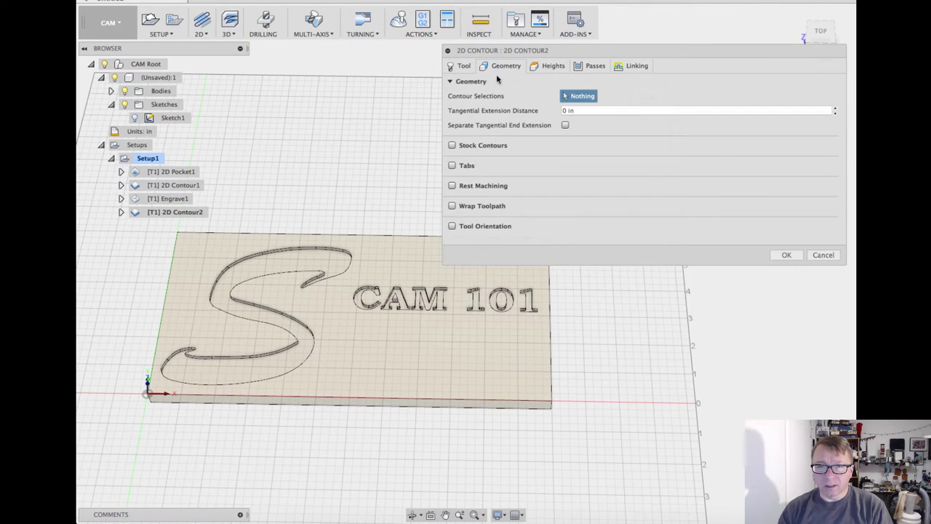
left_click(164, 318)
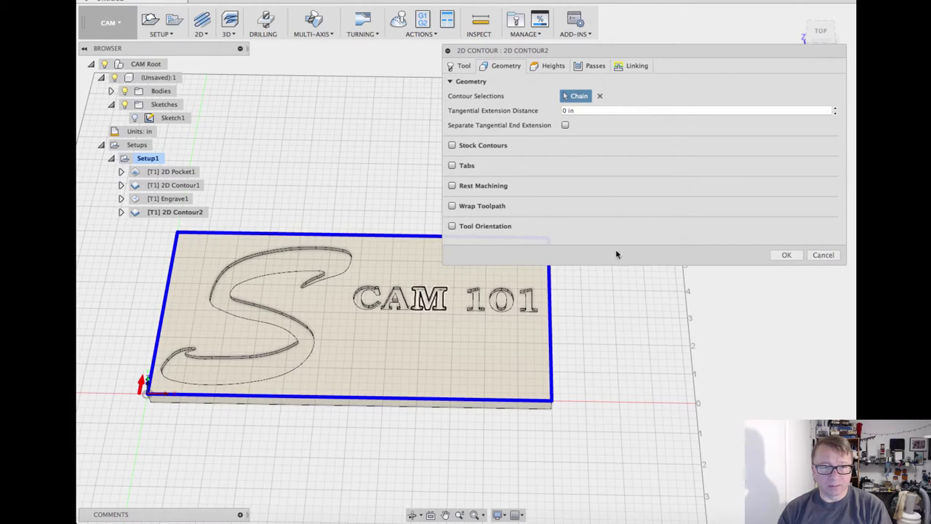
Set the contour's sideways compensation to Right (conventional milling)
left_click(555, 66)
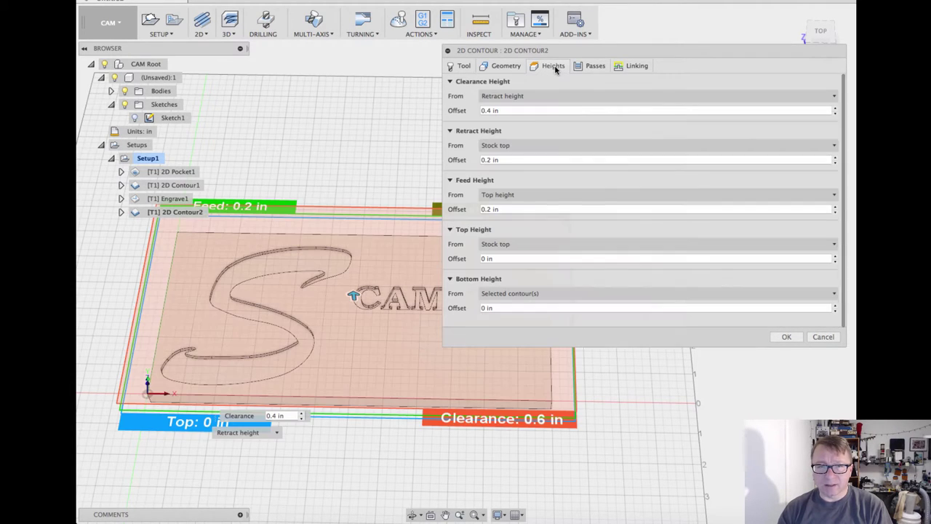
left_click(581, 68)
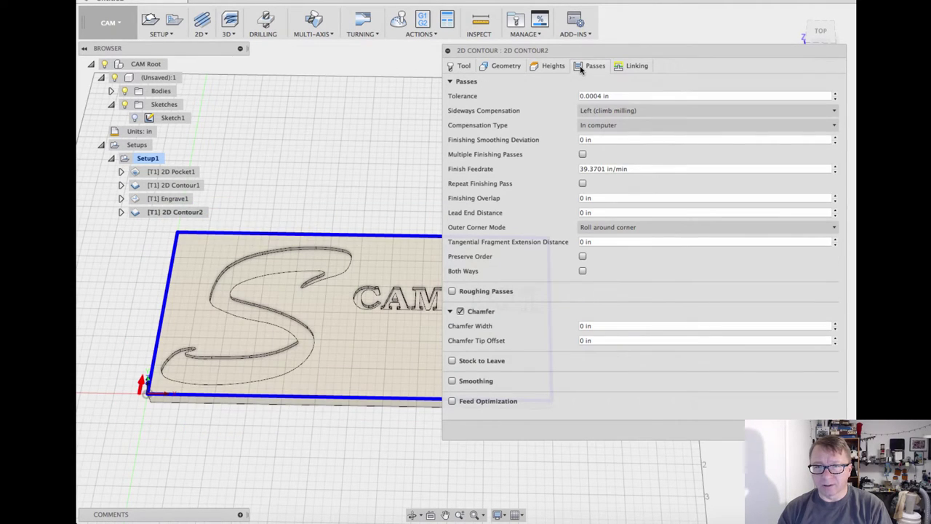
left_click(603, 110)
left_click(604, 138)
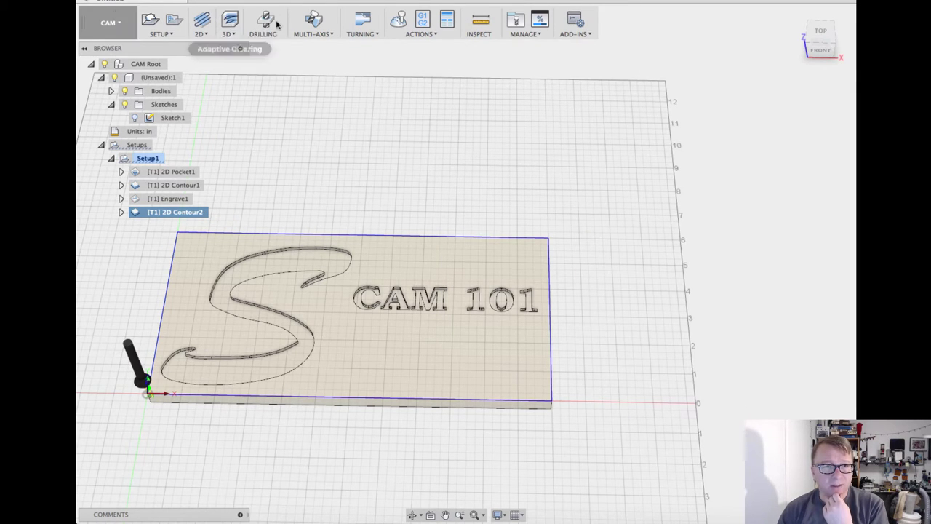
left_click(399, 21)
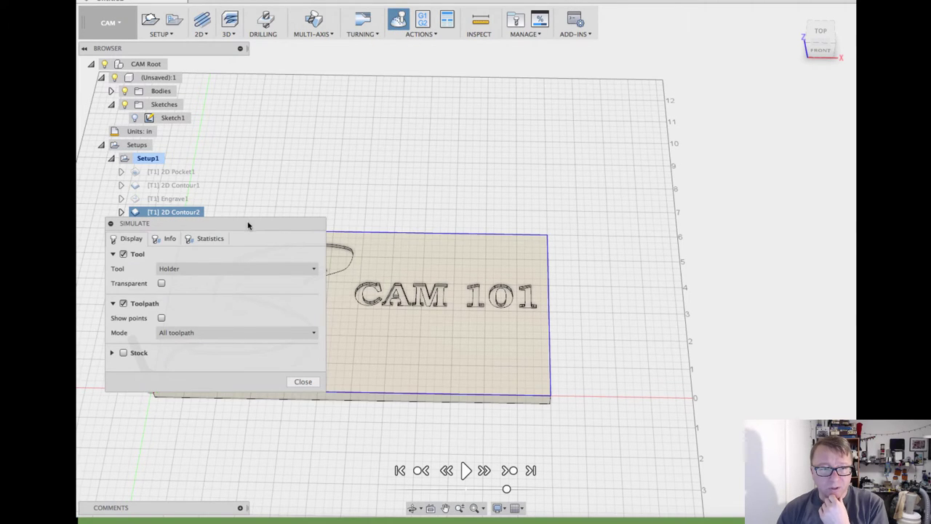
left_click_drag(247, 226, 802, 56)
left_click(678, 183)
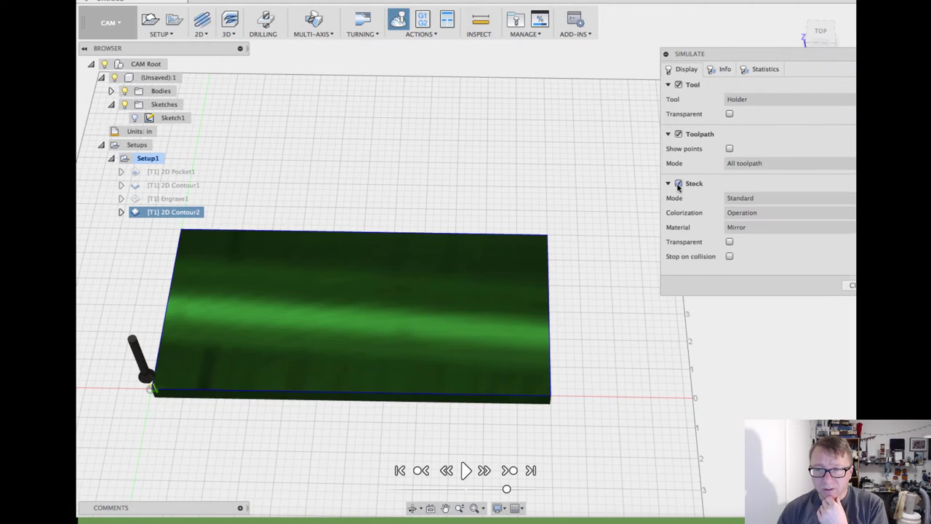
left_click(465, 470)
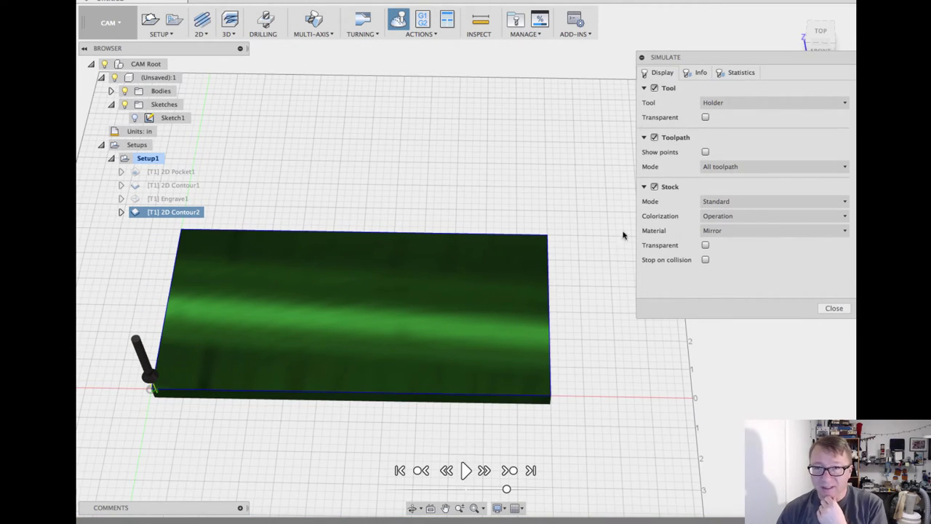
left_click(834, 309)
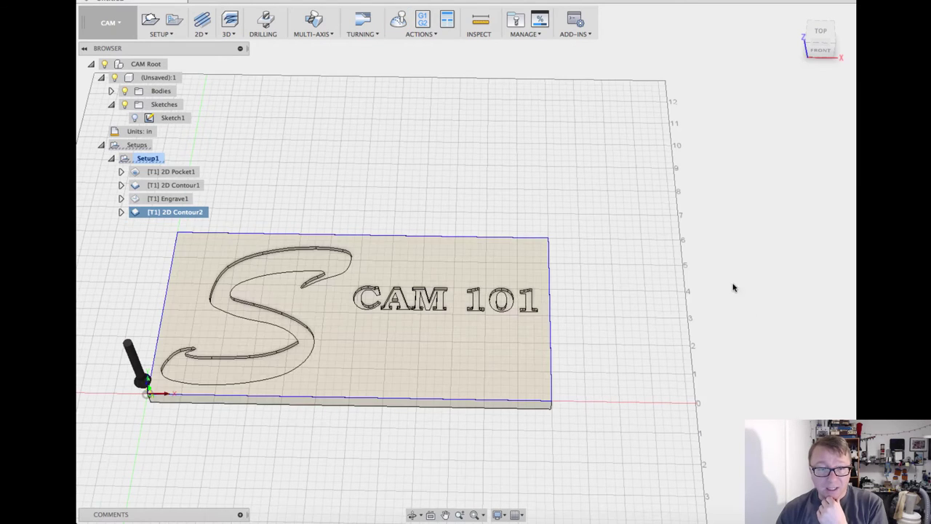
Edit 2D Contour2 and switch its tool to the 1/4" flat two-flute cutter
right_click(193, 215)
left_click(207, 220)
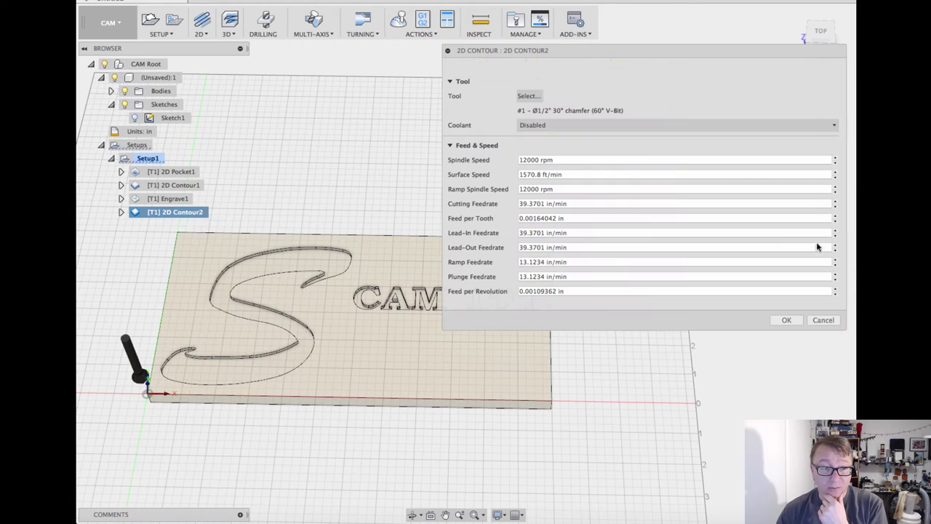
left_click(542, 97)
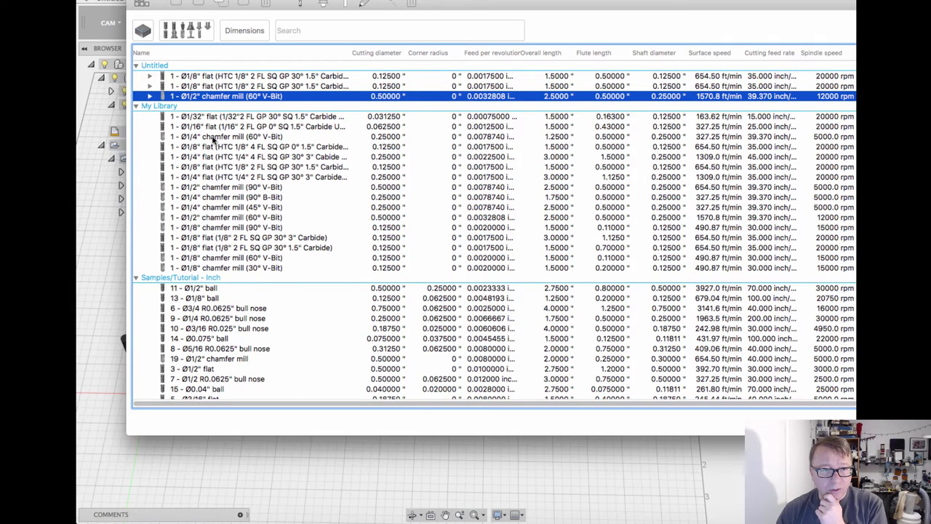
left_click(211, 159)
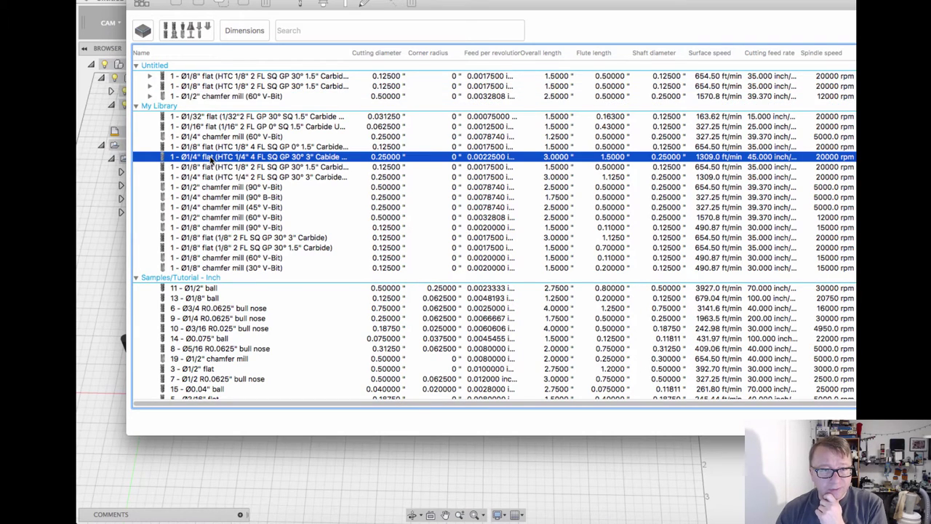
left_click(261, 176)
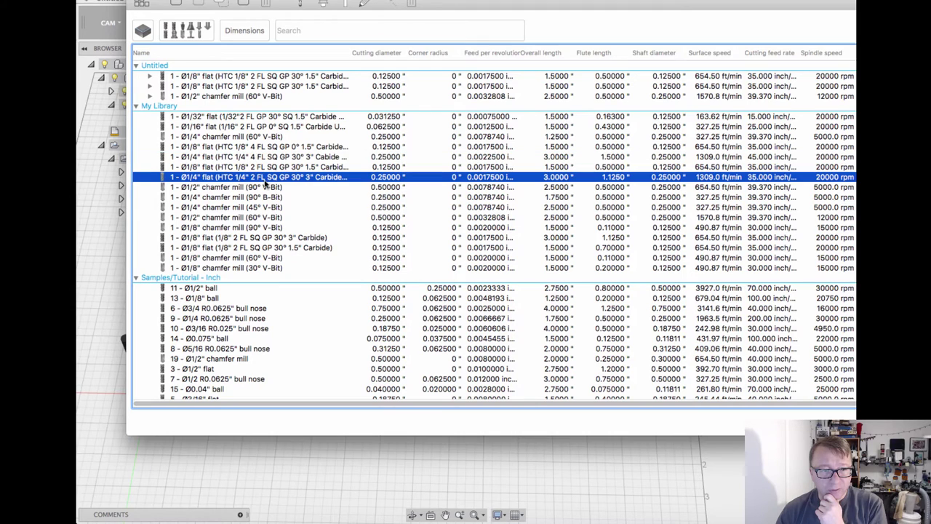
double_click(261, 176)
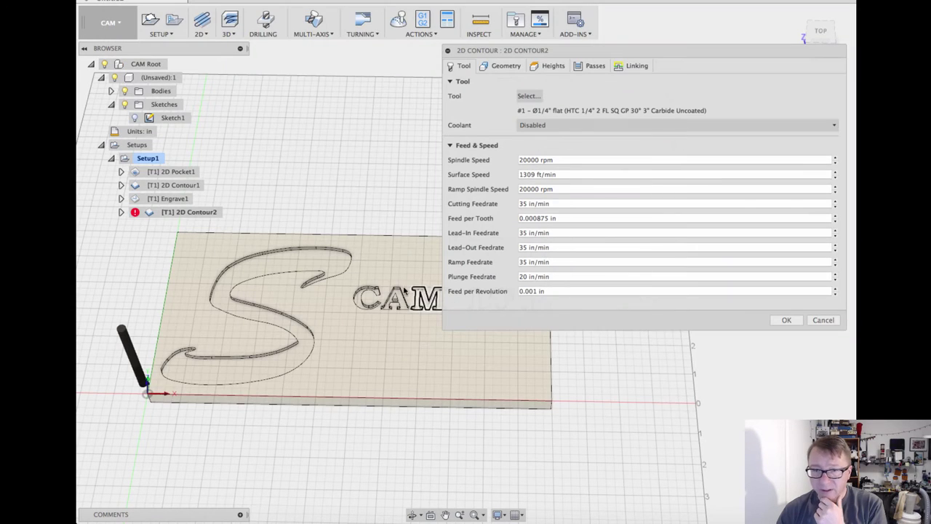
Set the bottom height to Stock bottom and regenerate the toolpath
left_click(508, 66)
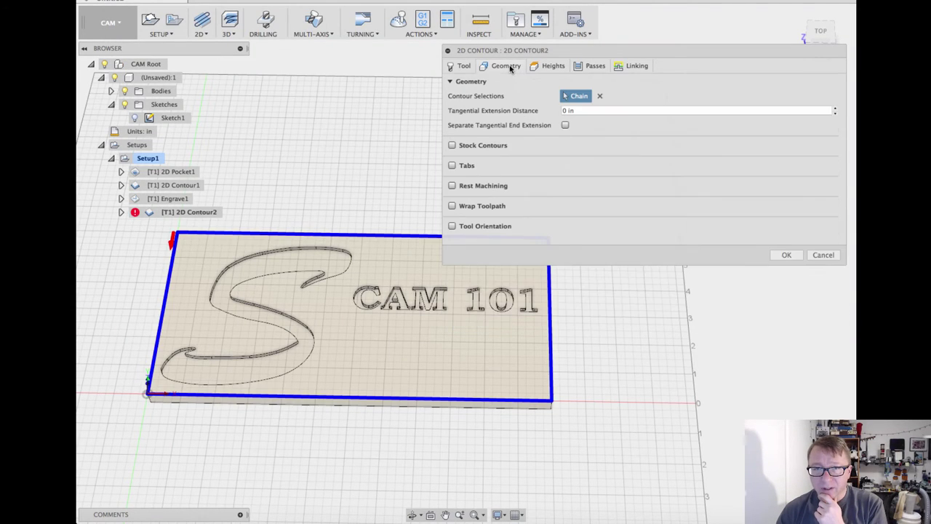
left_click(547, 67)
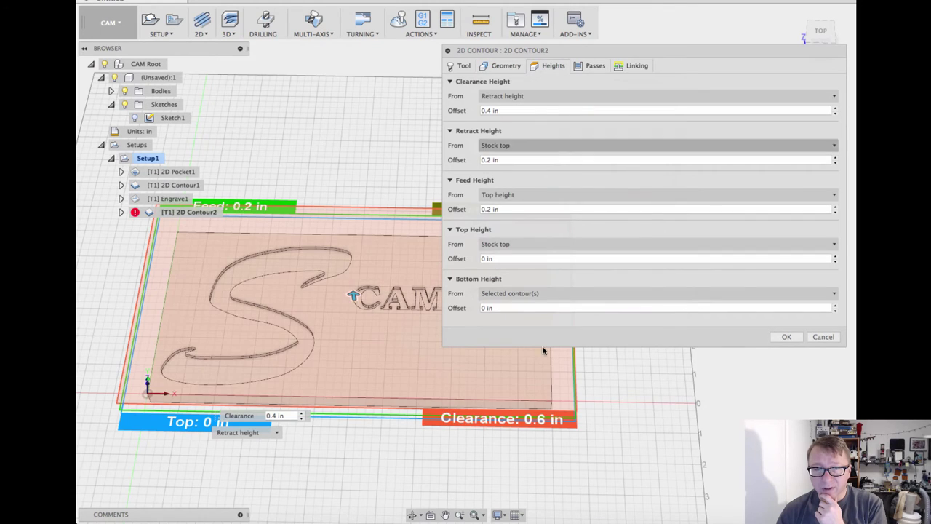
left_click(542, 291)
left_click(512, 390)
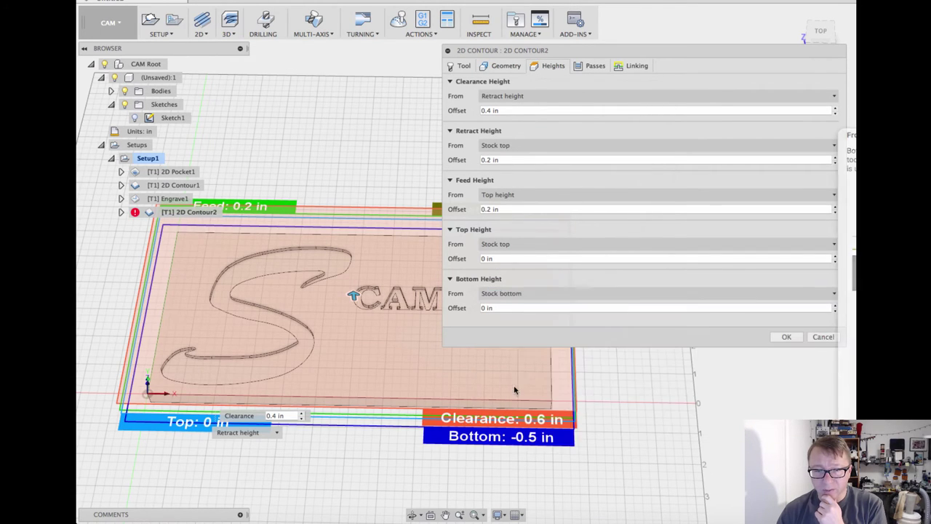
left_click(787, 337)
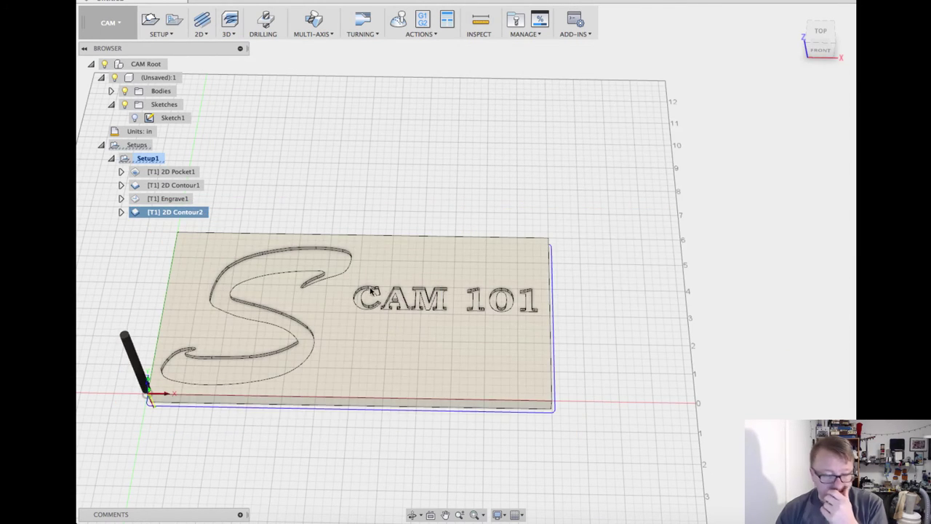
left_click(398, 19)
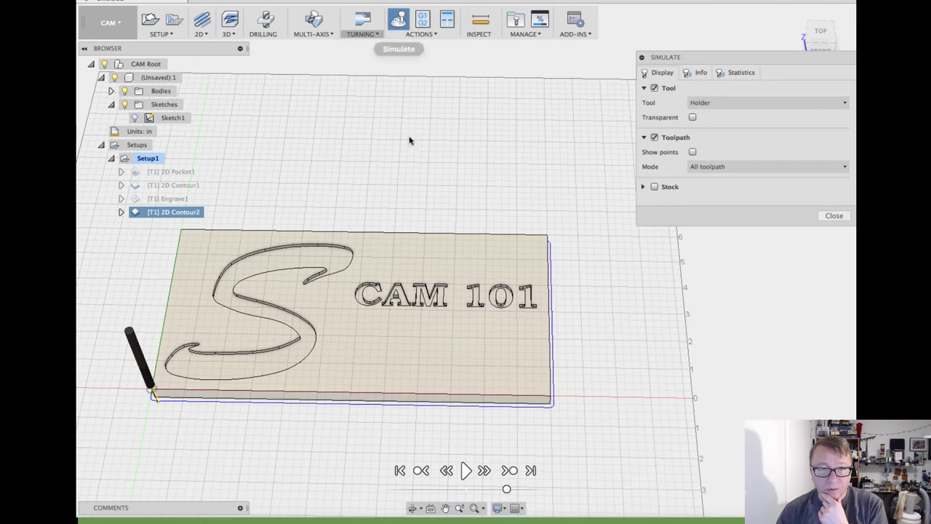
left_click(654, 187)
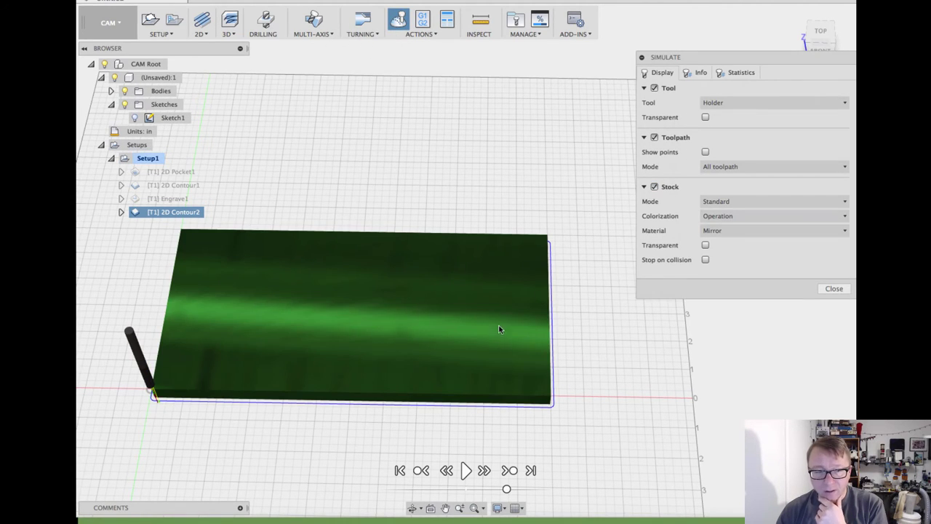
left_click(466, 472)
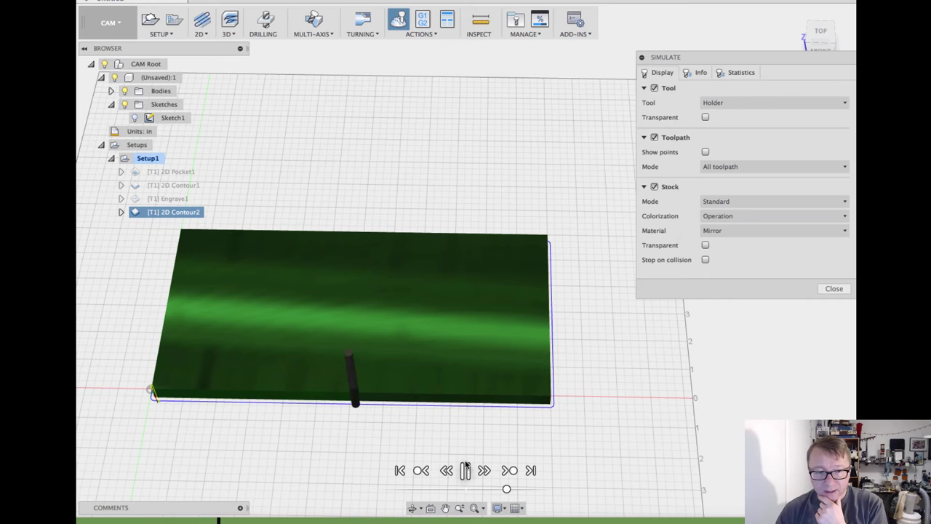
left_click(827, 292)
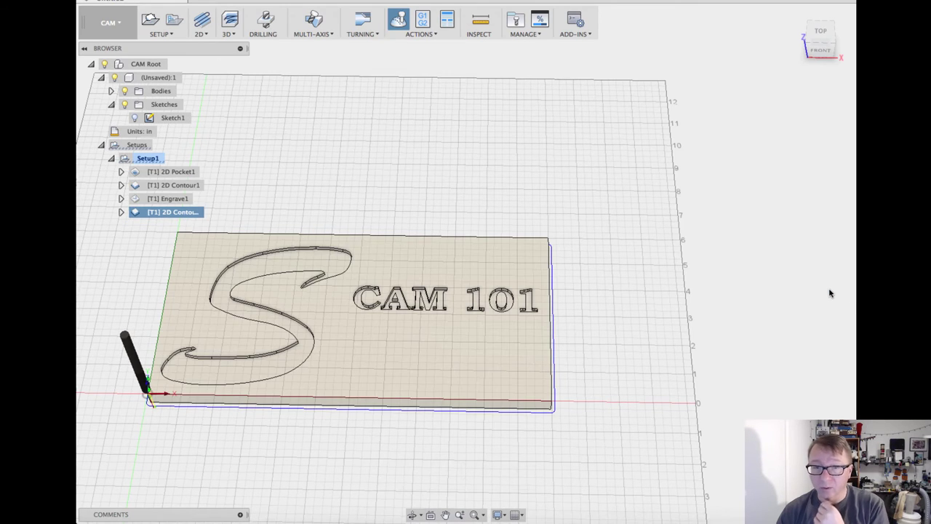